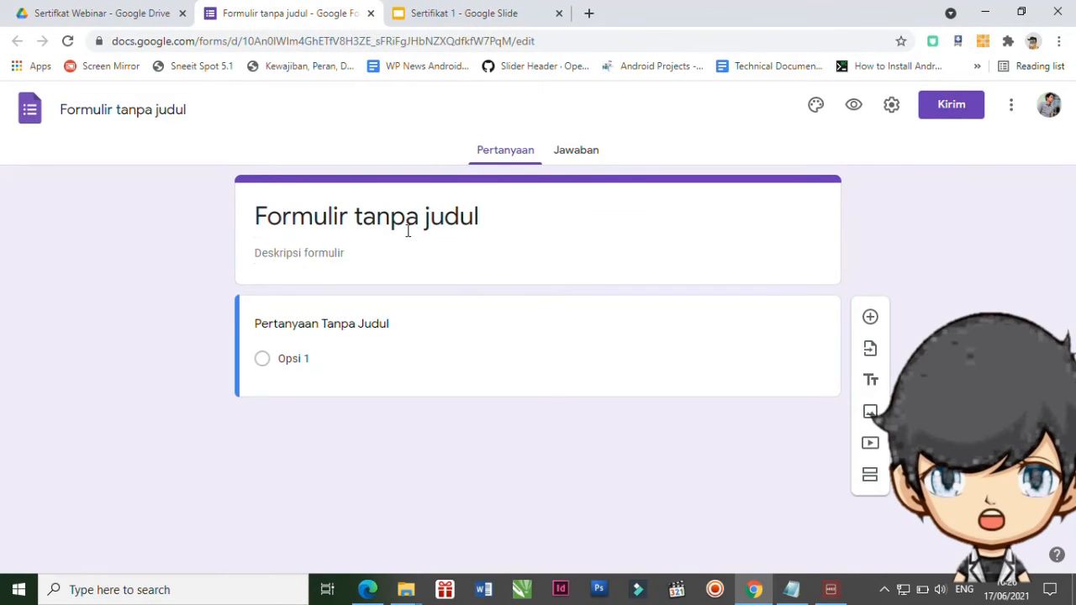
Title the form 'Formulir Daftar Hadir Peserta' and add the webinar e-certificate description, correcting 'Sertifikat'.
{"action": "left_click", "coordinate": [410, 220]}
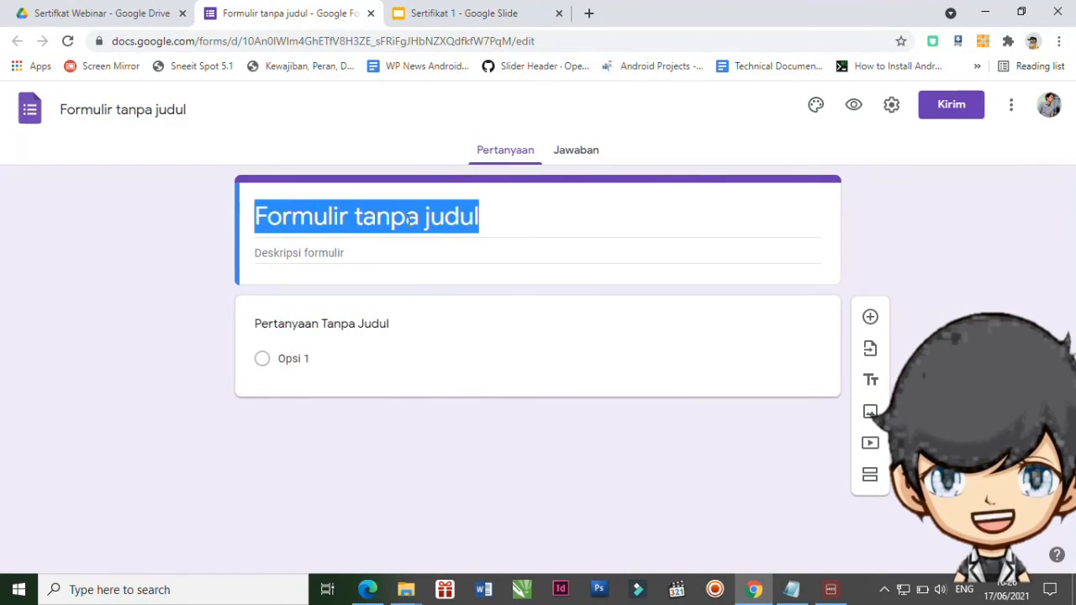
{"action": "type", "text": "F"}
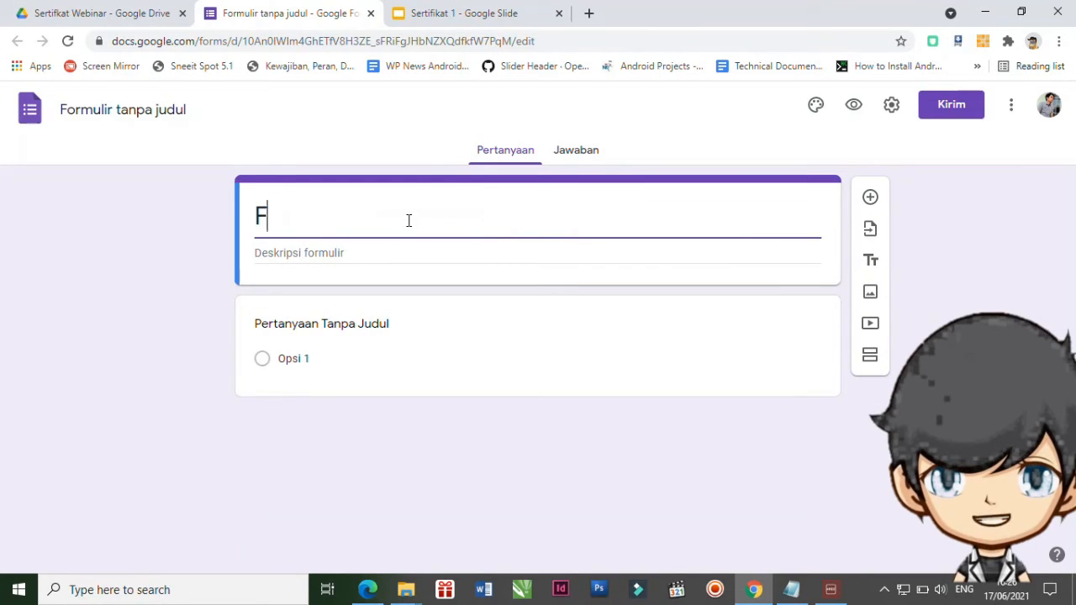
{"action": "type", "text": "ormulir"}
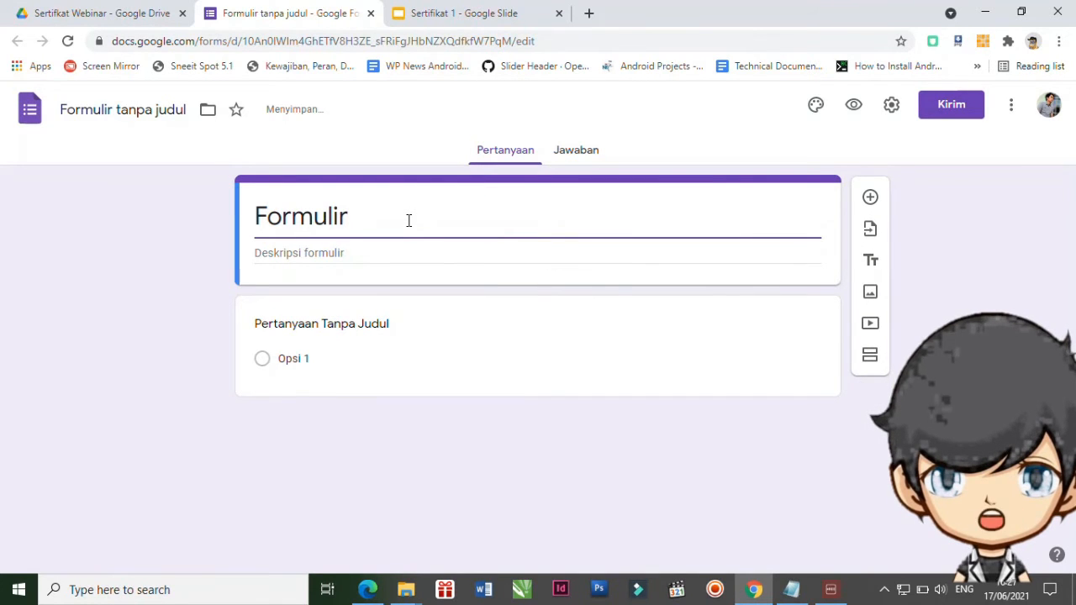
{"action": "type", "text": " Daftar Hadir Peserta"}
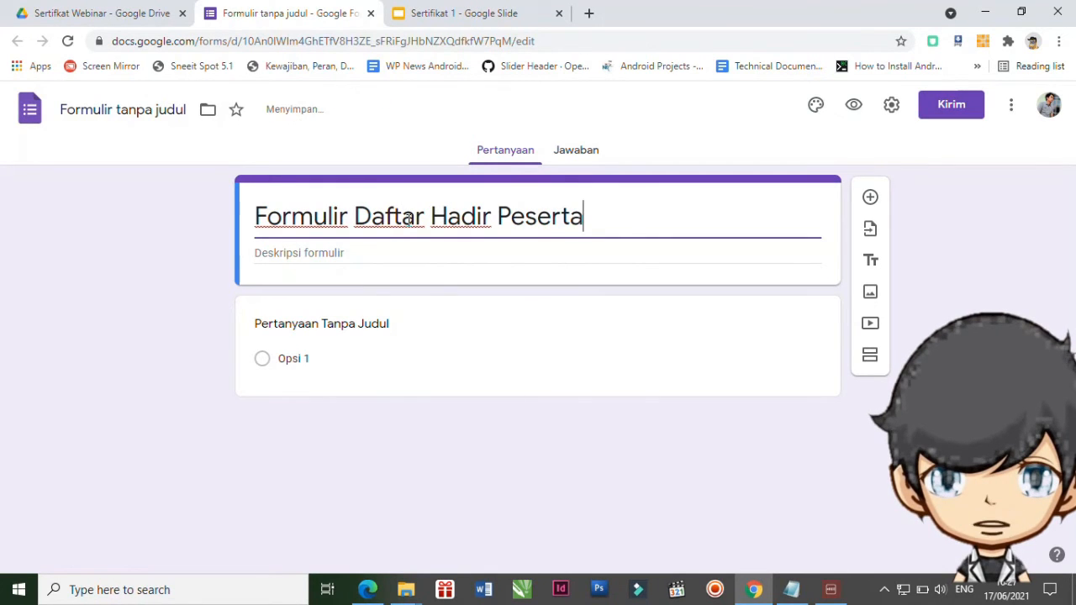
{"action": "left_click", "coordinate": [346, 253]}
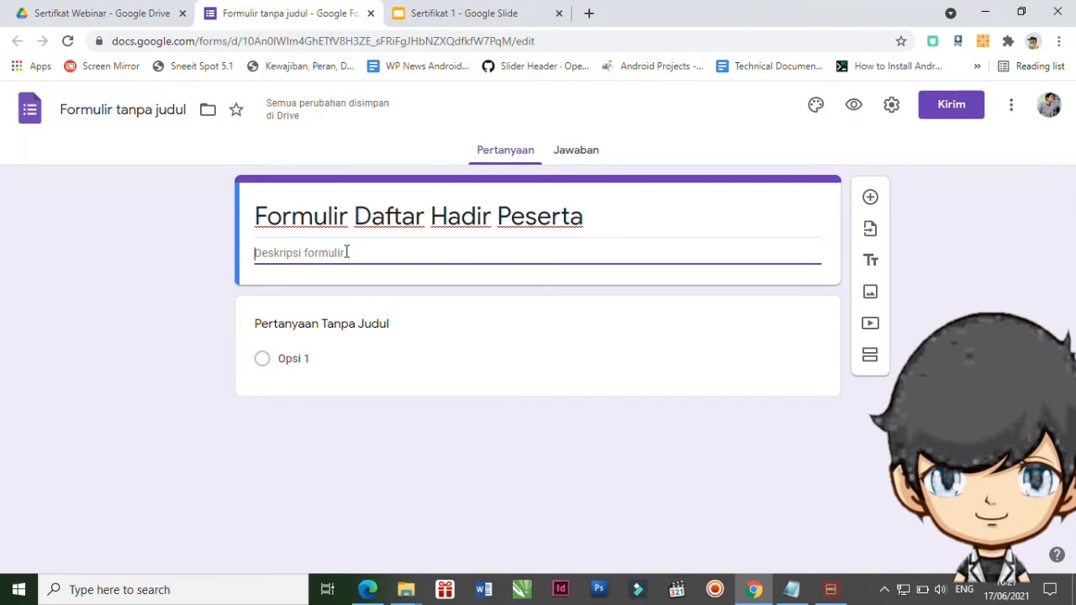
{"action": "type", "text": "Silahkan"}
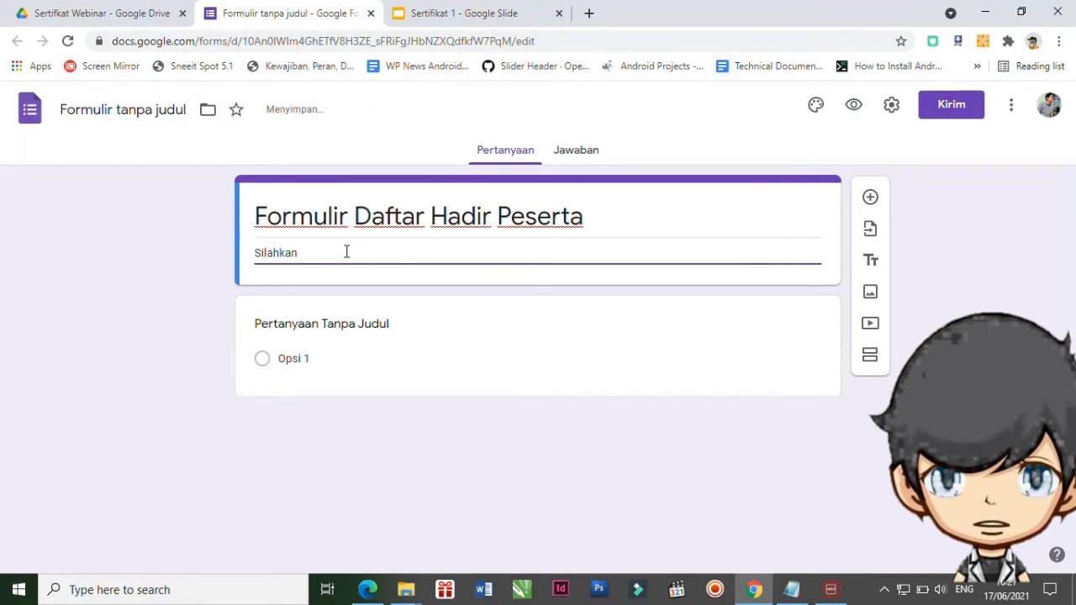
{"action": "type", "text": " mengisi form ini untuk mendapatka e-sertfika Webinar Cara Membuat Sertafikat Secara Otomatis"}
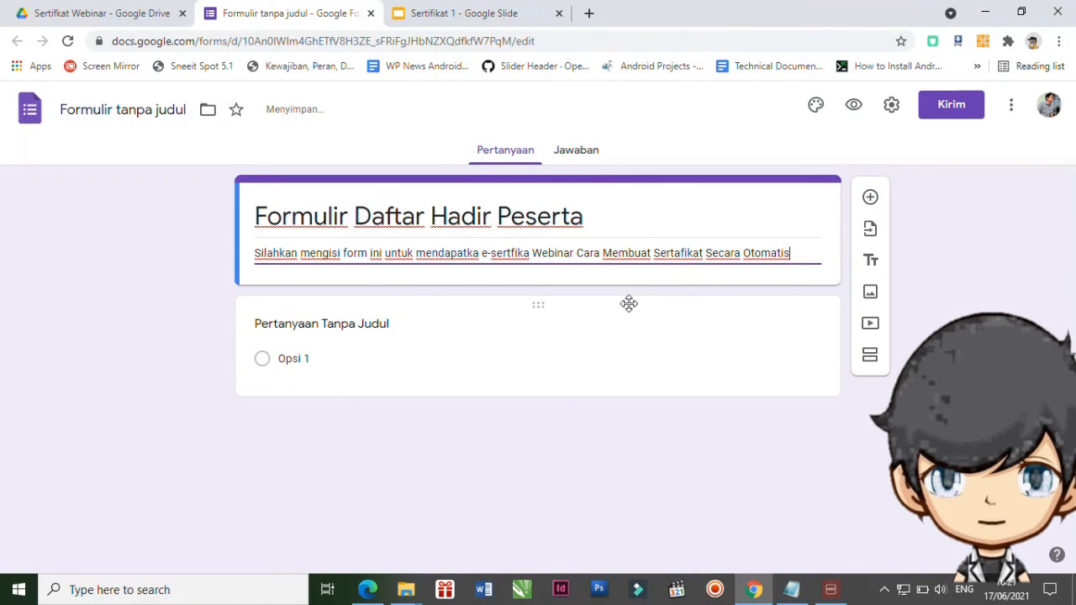
{"action": "left_click", "coordinate": [681, 250]}
{"action": "key", "text": "BackSpace"}
{"action": "type", "text": "i"}
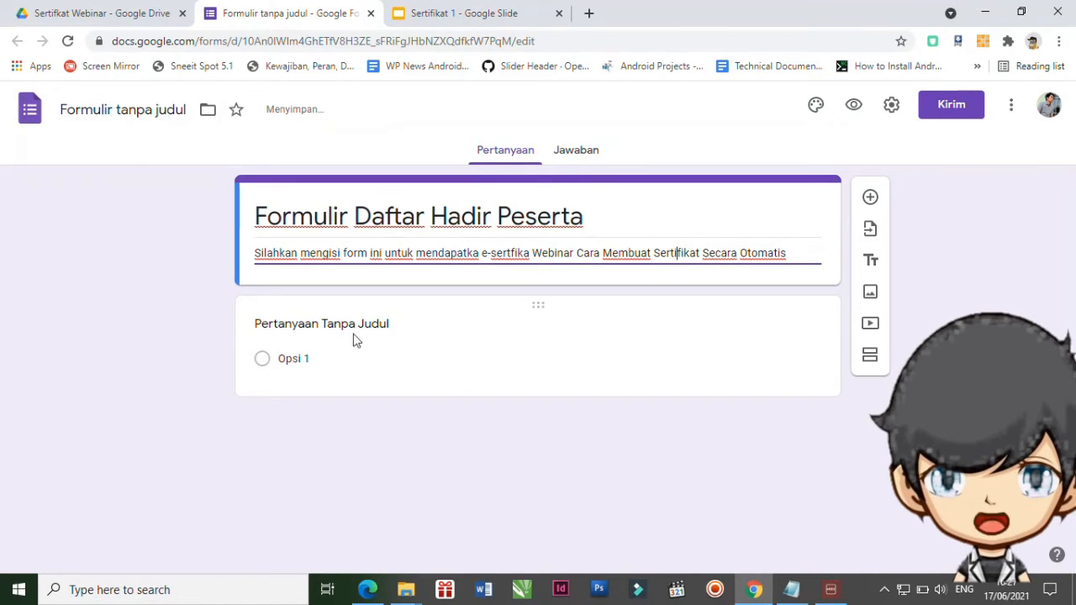
Make the first two questions required short answers titled 'Email' and 'Nama'.
{"action": "left_click", "coordinate": [315, 328]}
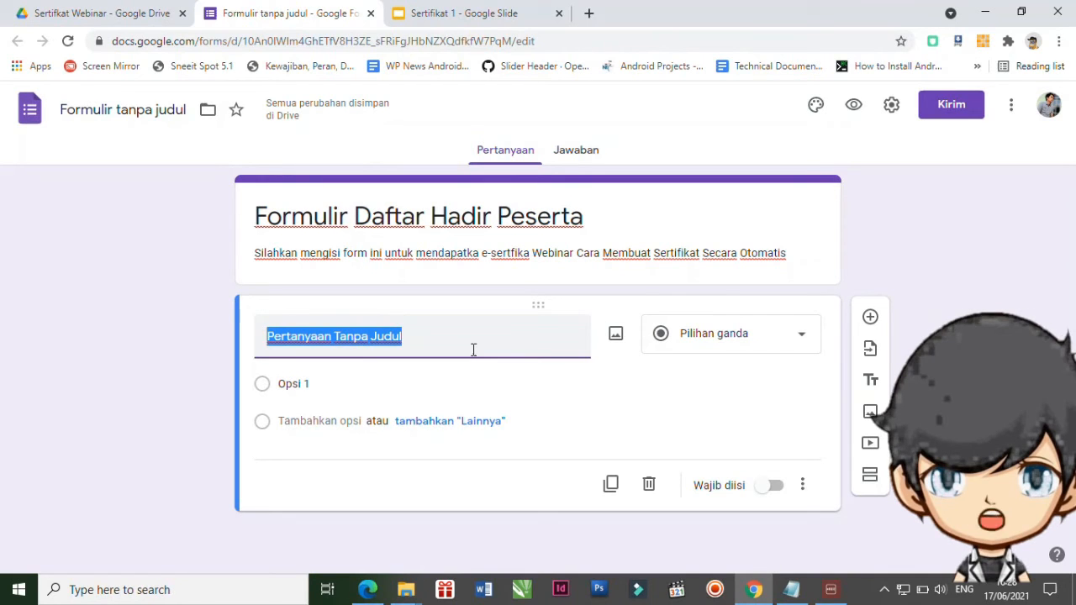
{"action": "type", "text": "Email"}
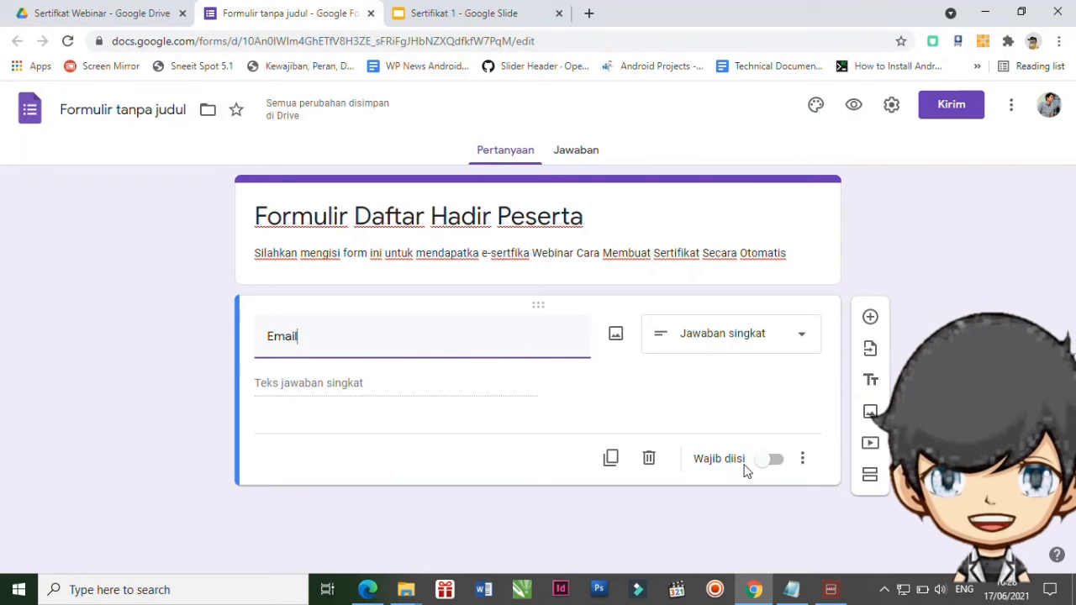
{"action": "left_click", "coordinate": [773, 459]}
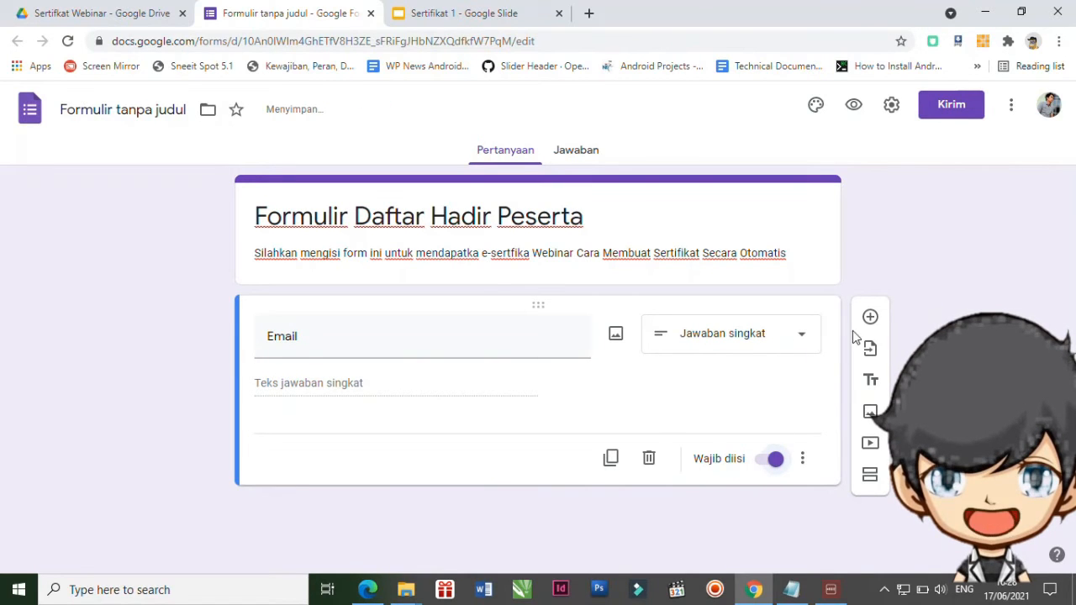
{"action": "left_click", "coordinate": [870, 317]}
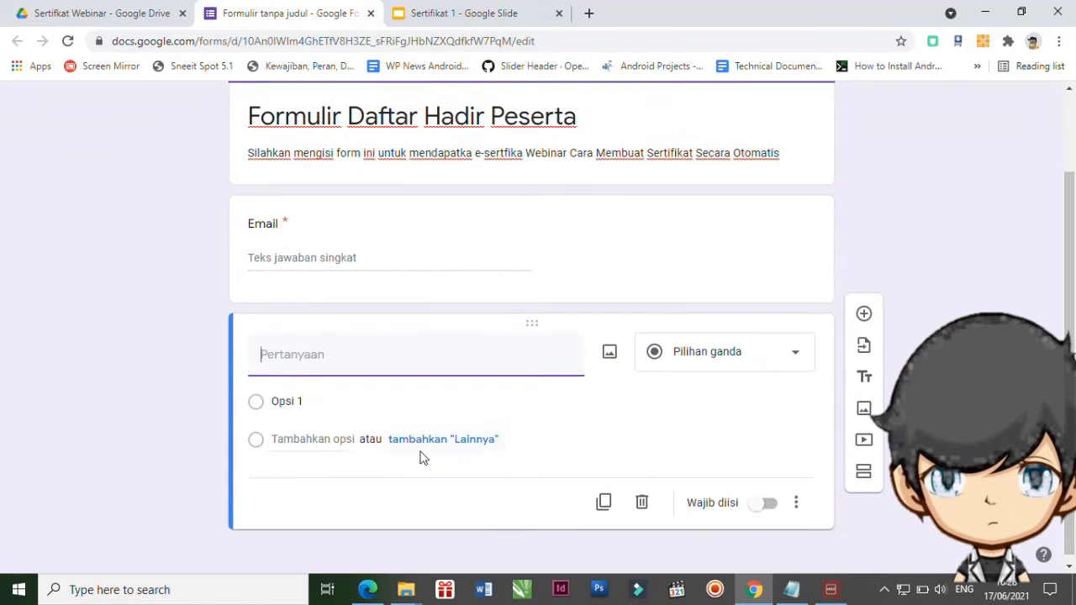
{"action": "type", "text": "Nama"}
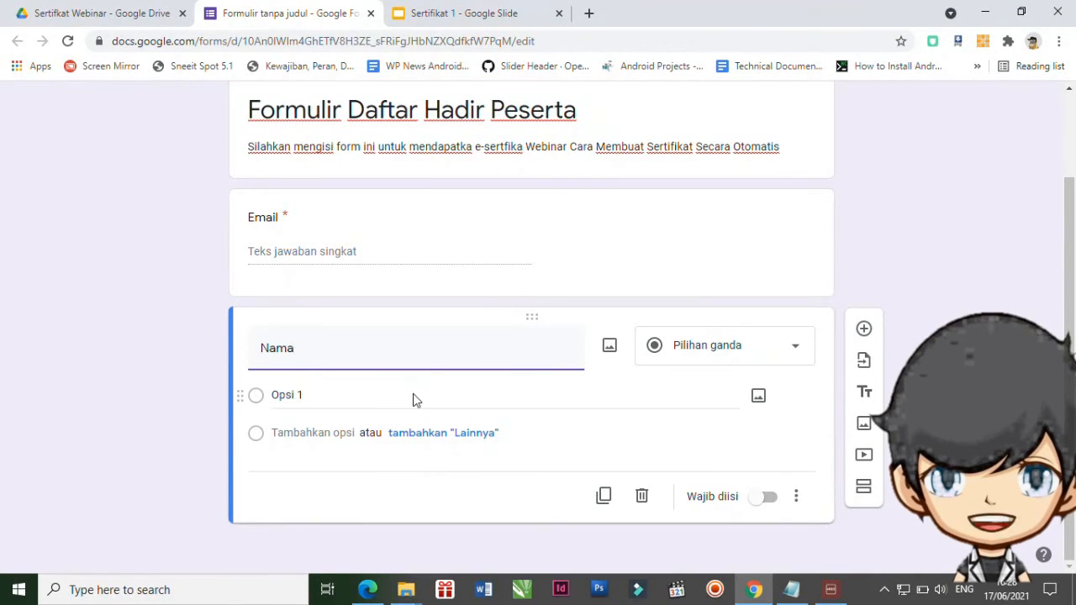
{"action": "left_click", "coordinate": [790, 380]}
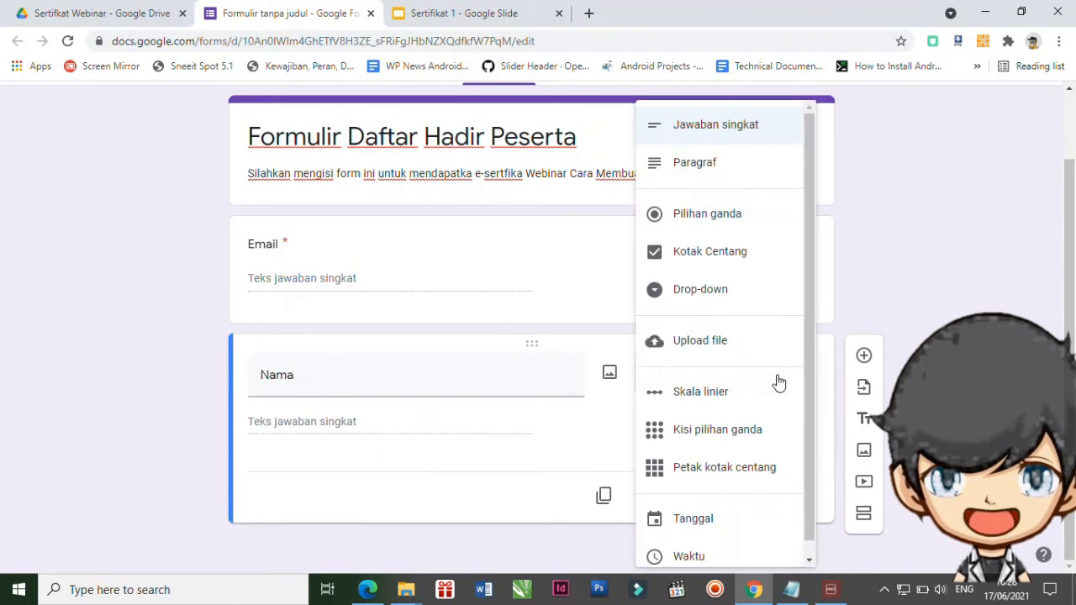
{"action": "left_click", "coordinate": [723, 127]}
{"action": "left_click", "coordinate": [768, 499]}
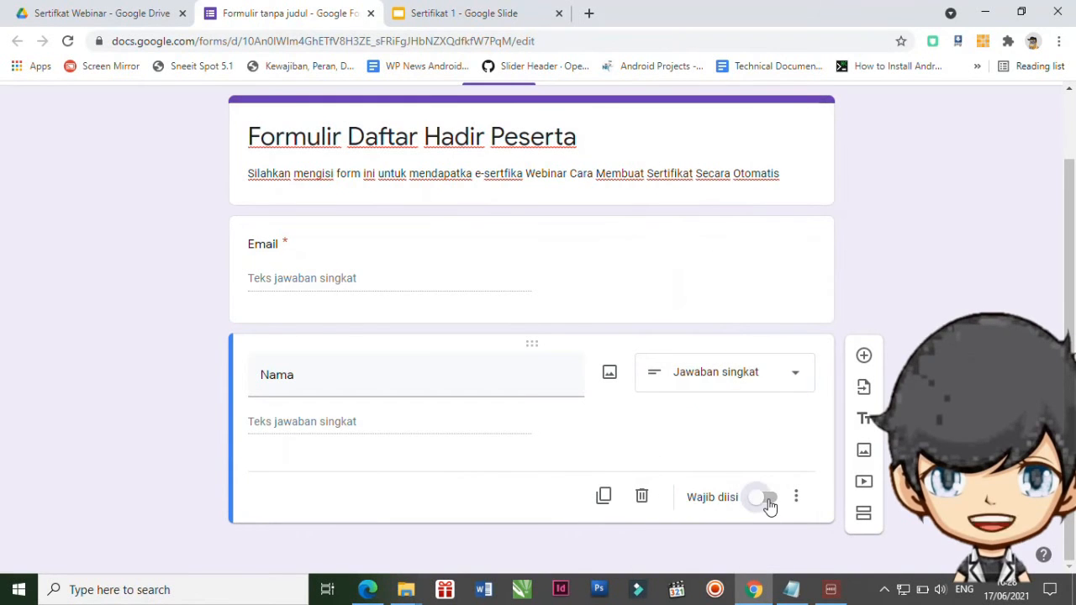
Add required questions 'Instansi' and 'Nomor WA' below Nama.
{"action": "left_click", "coordinate": [864, 357]}
{"action": "type", "text": "Instansi"}
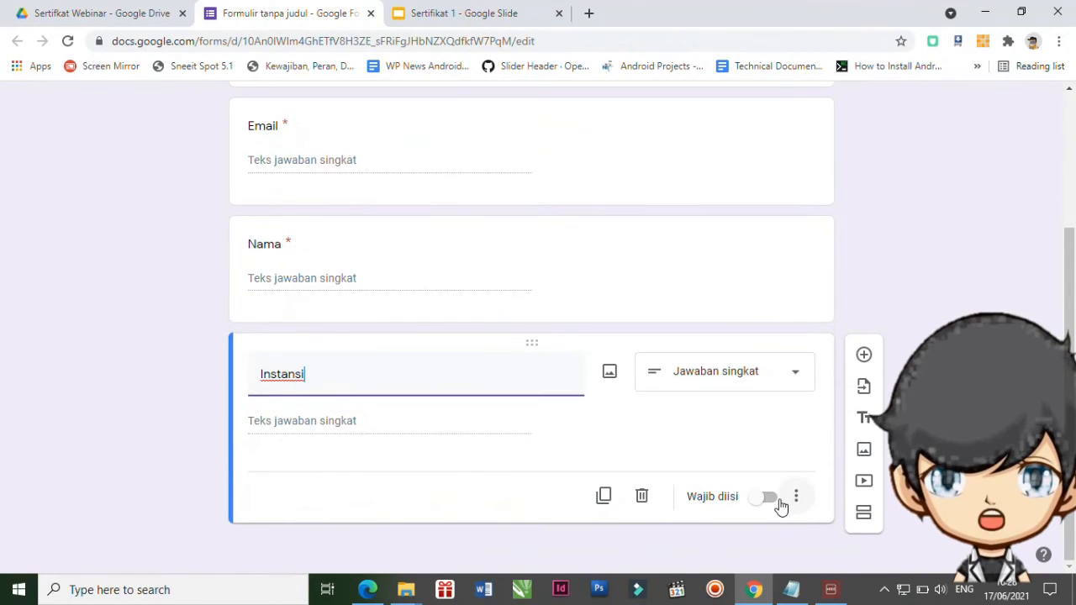
{"action": "left_click", "coordinate": [765, 498]}
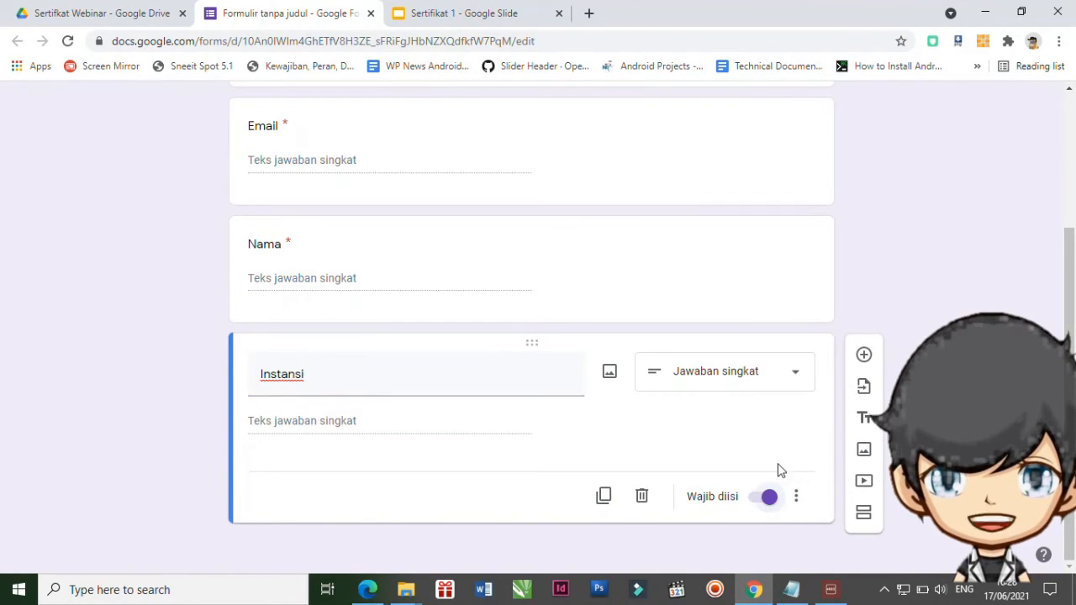
{"action": "left_click", "coordinate": [864, 357]}
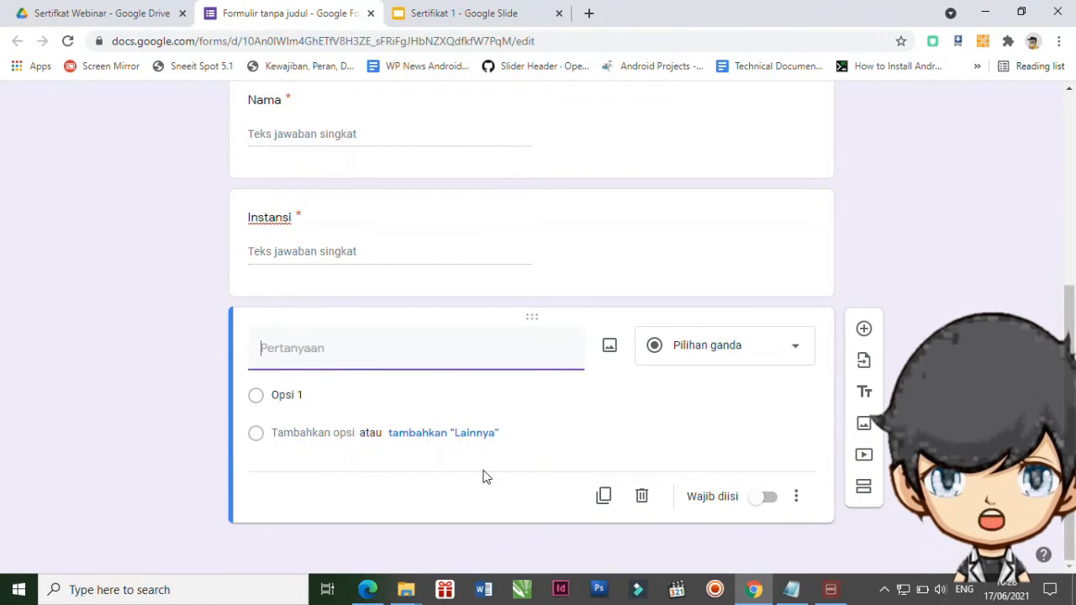
{"action": "type", "text": "Nomo"}
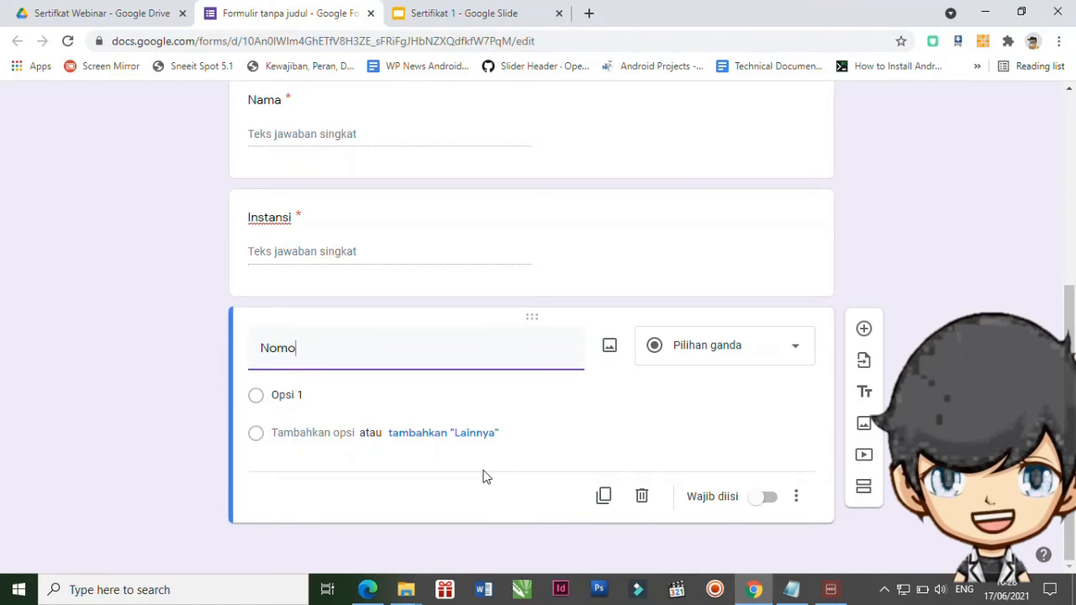
{"action": "type", "text": "r WA"}
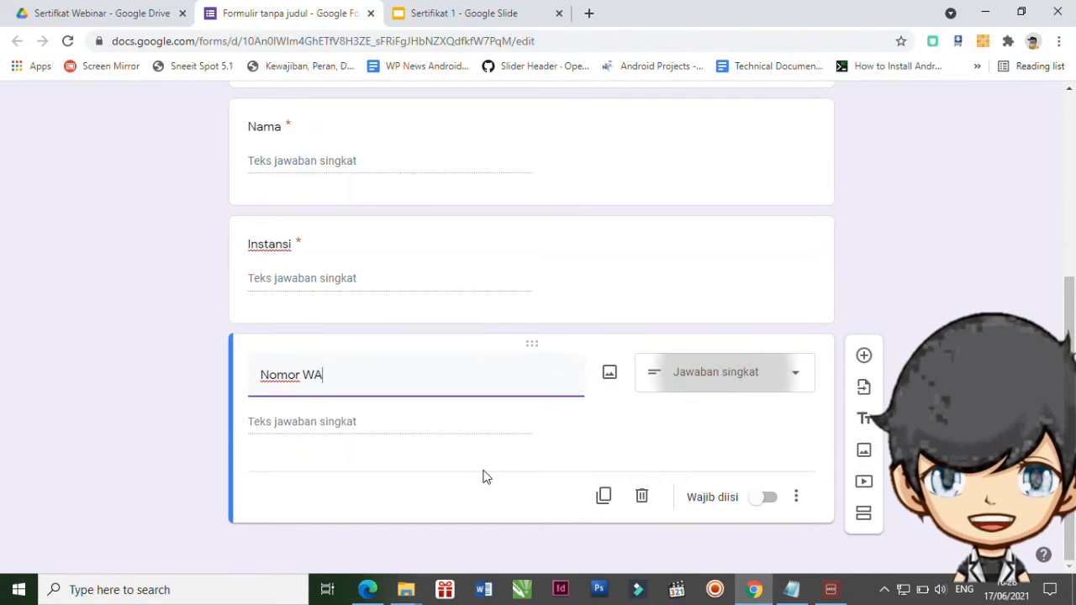
{"action": "left_click", "coordinate": [770, 503]}
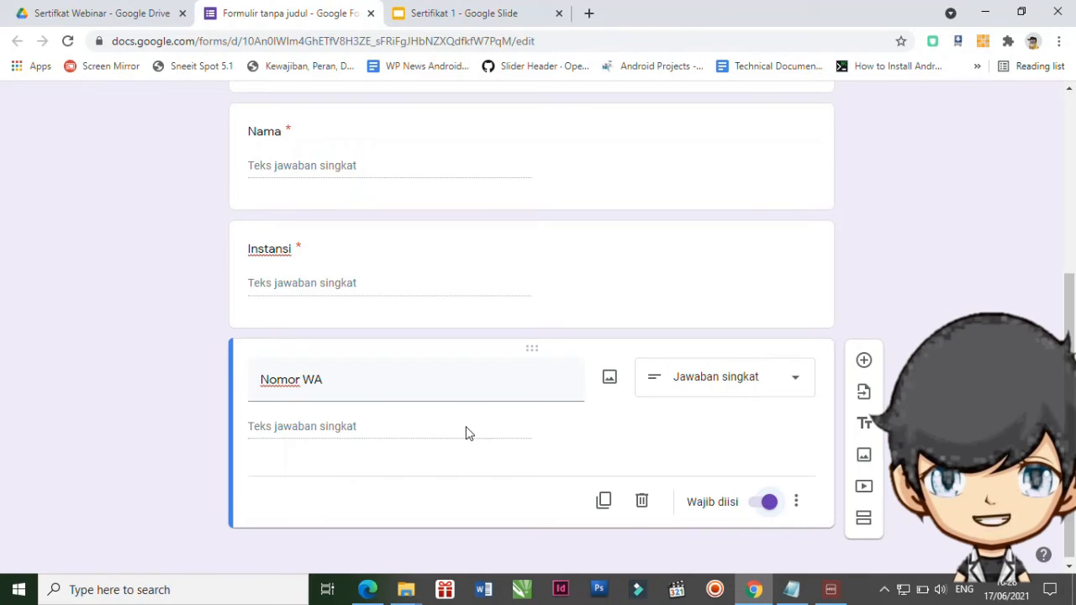
{"action": "scroll", "coordinate": [469, 433], "scroll_direction": "up", "scroll_amount": 3}
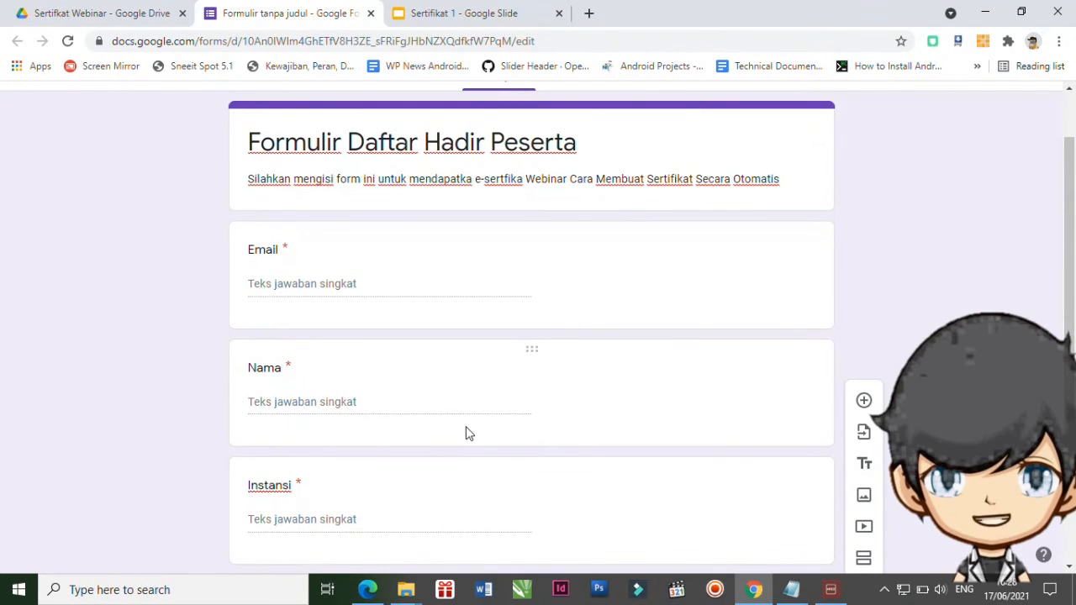
{"action": "scroll", "coordinate": [467, 428], "scroll_direction": "up", "scroll_amount": 1}
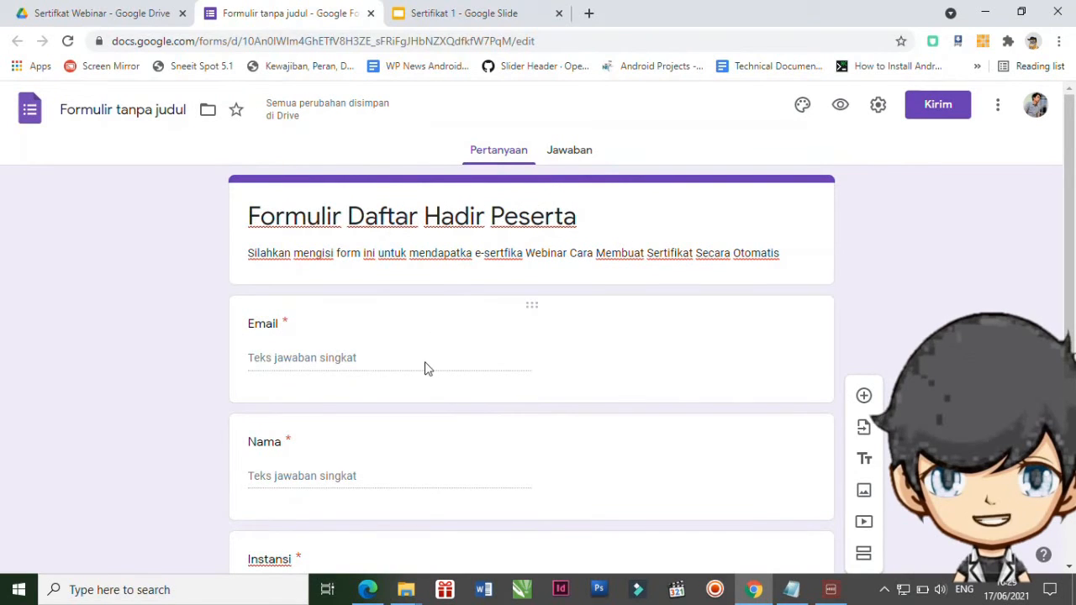
{"action": "scroll", "coordinate": [565, 367], "scroll_direction": "down", "scroll_amount": 4}
{"action": "scroll", "coordinate": [566, 387], "scroll_direction": "up", "scroll_amount": 4}
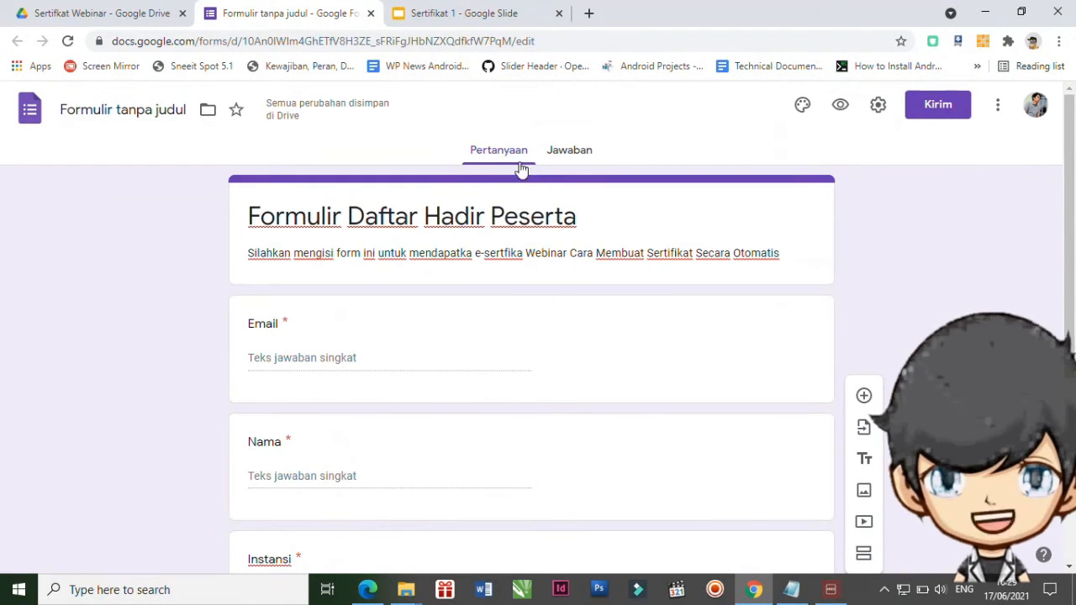
From the Responses tab, link the form to a new spreadsheet named 'Sertifikat Siap Kirim'.
{"action": "left_click", "coordinate": [572, 153]}
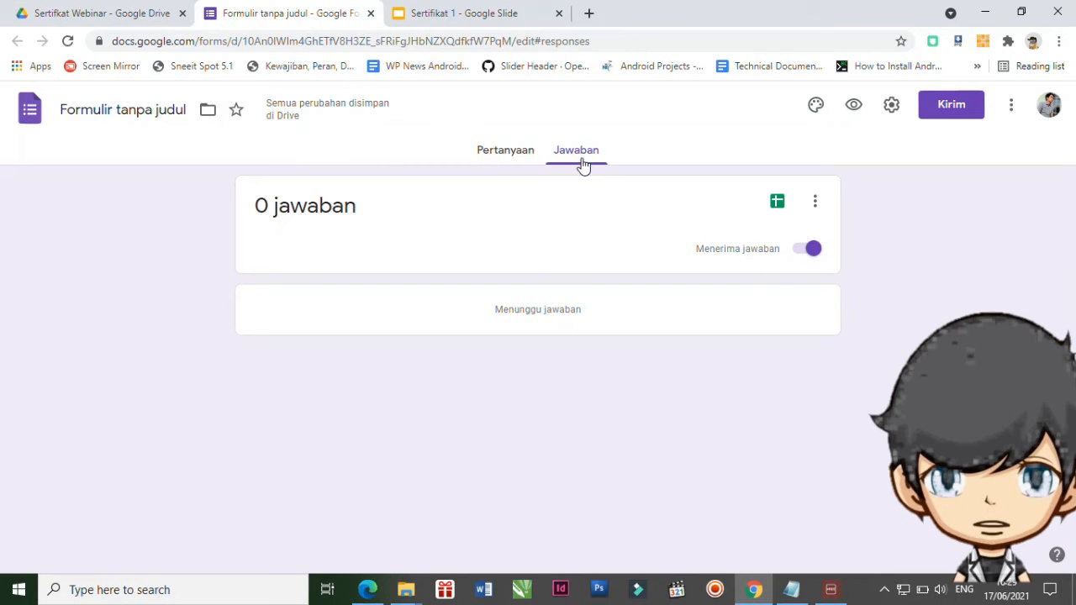
{"action": "left_click", "coordinate": [778, 203]}
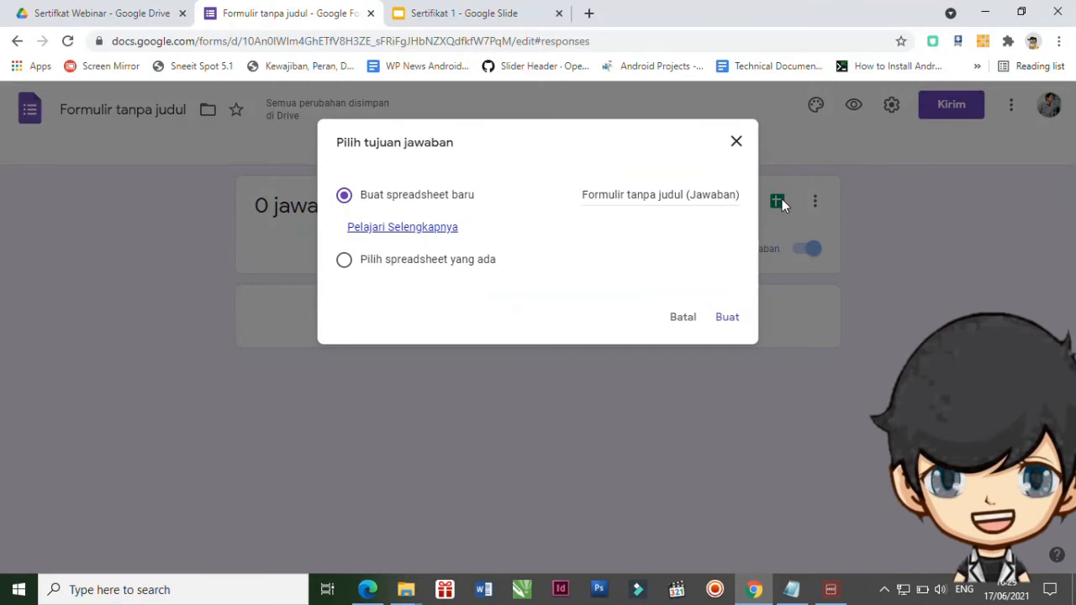
{"action": "left_click", "coordinate": [611, 195]}
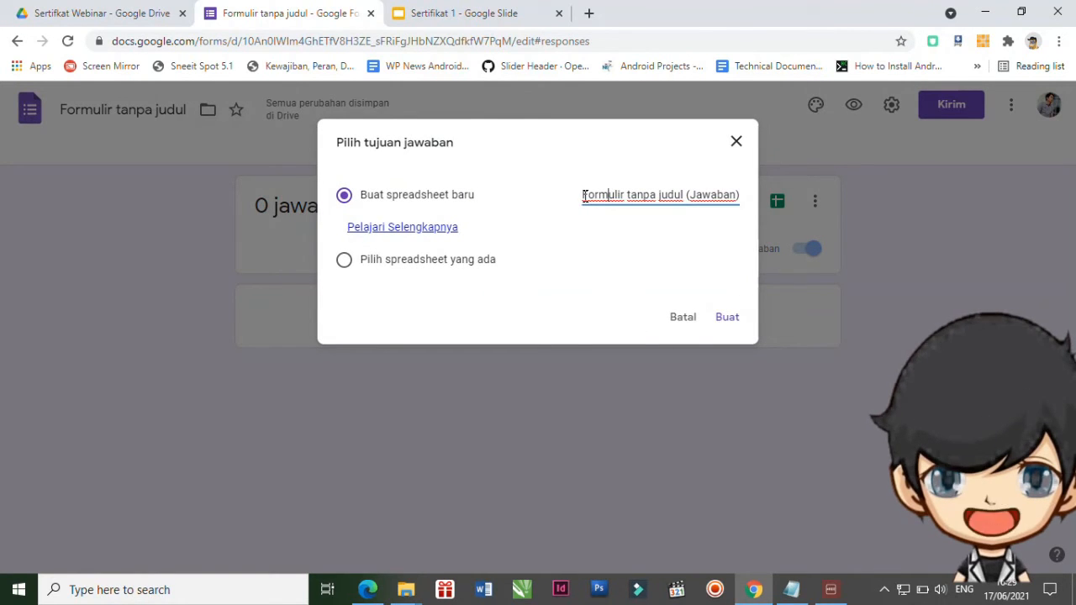
{"action": "left_click_drag", "start_coordinate": [585, 195], "coordinate": [756, 204]}
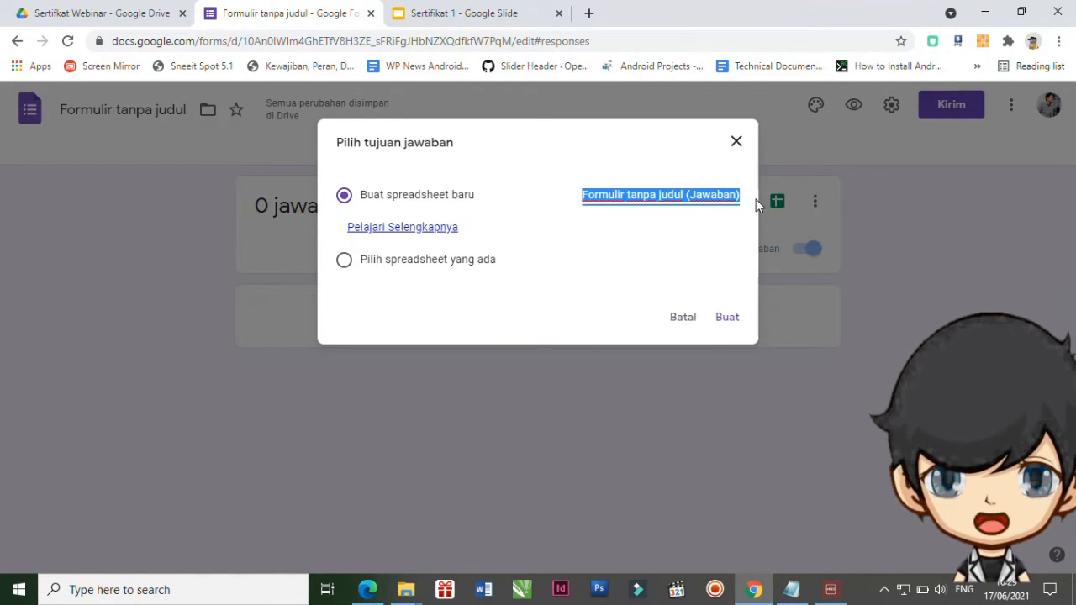
{"action": "type", "text": "SertifikatS"}
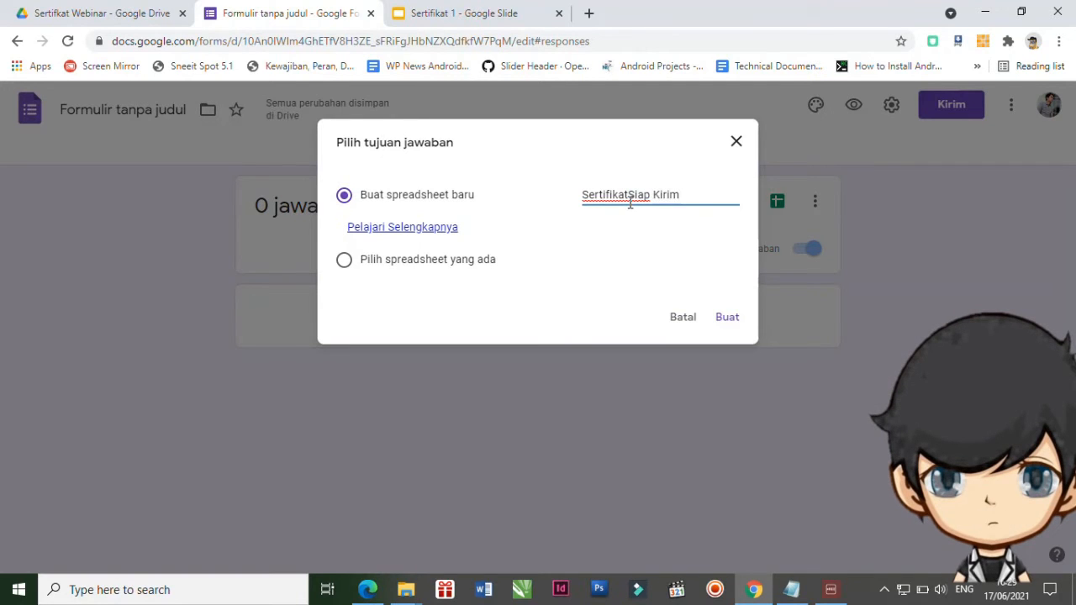
{"action": "type", "text": "iap Kirim"}
{"action": "left_click", "coordinate": [727, 323]}
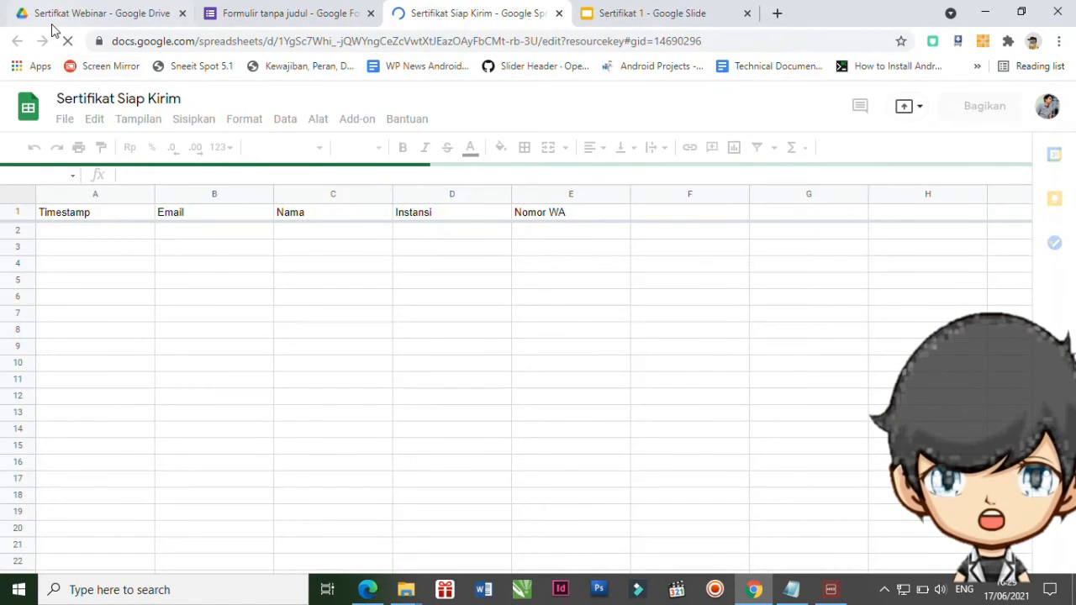
Open the 'Sertifikat Siap Kirim' spreadsheet from the Sertifikat Webinar folder in Drive.
{"action": "left_click", "coordinate": [98, 17]}
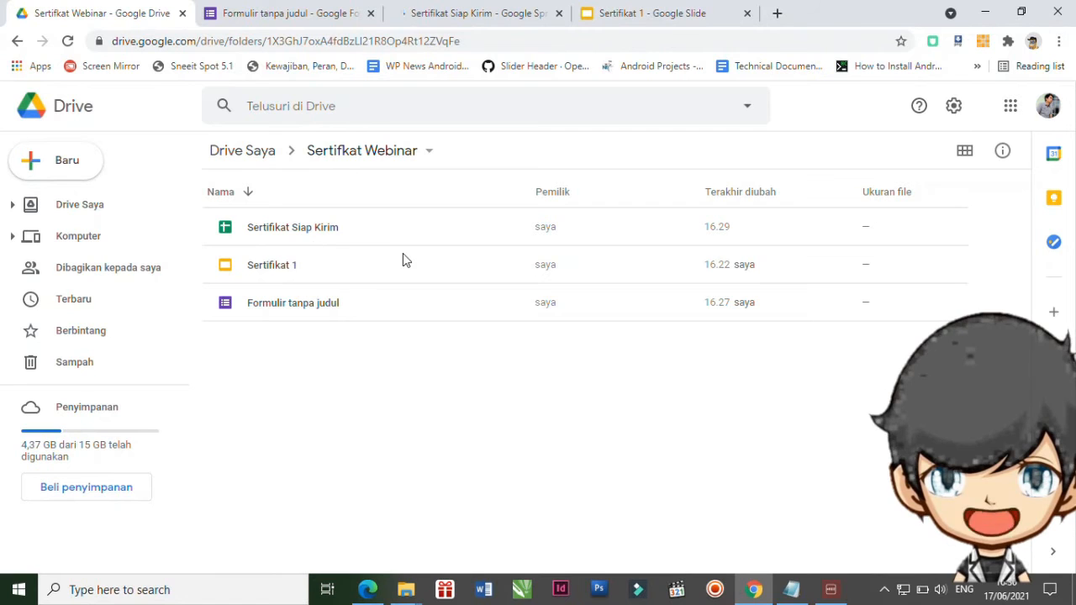
{"action": "double_click", "coordinate": [308, 238]}
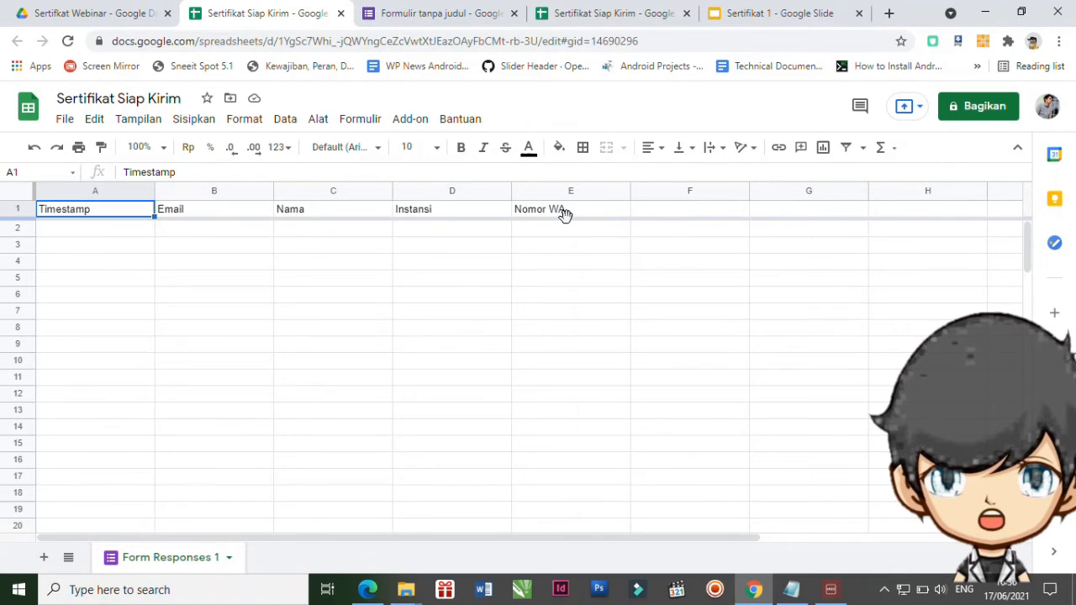
{"action": "left_click", "coordinate": [409, 122]}
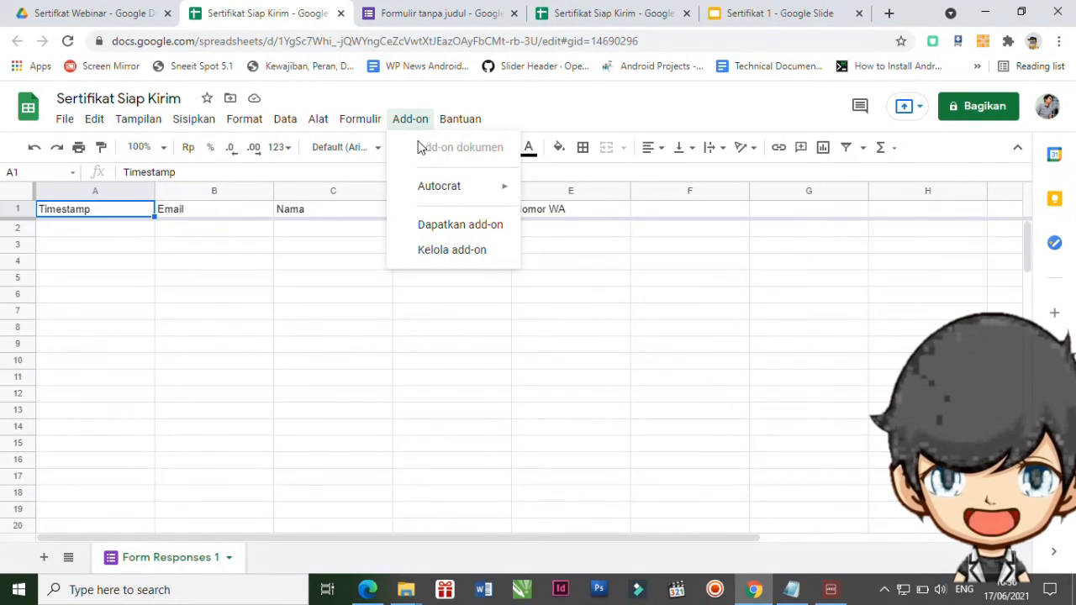
{"action": "mouse_move", "coordinate": [454, 198]}
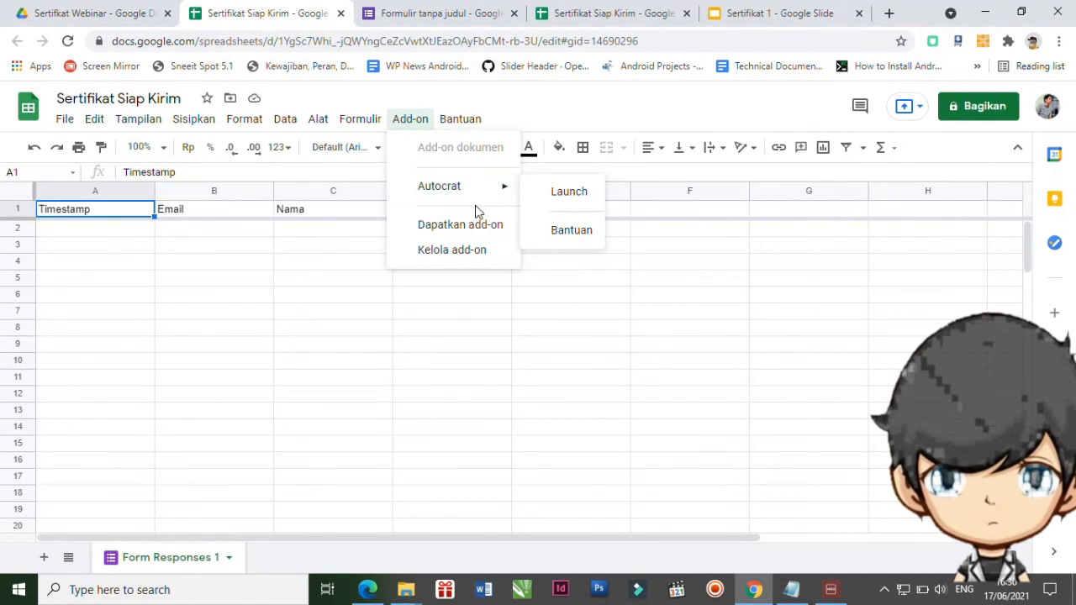
{"action": "left_click", "coordinate": [467, 229]}
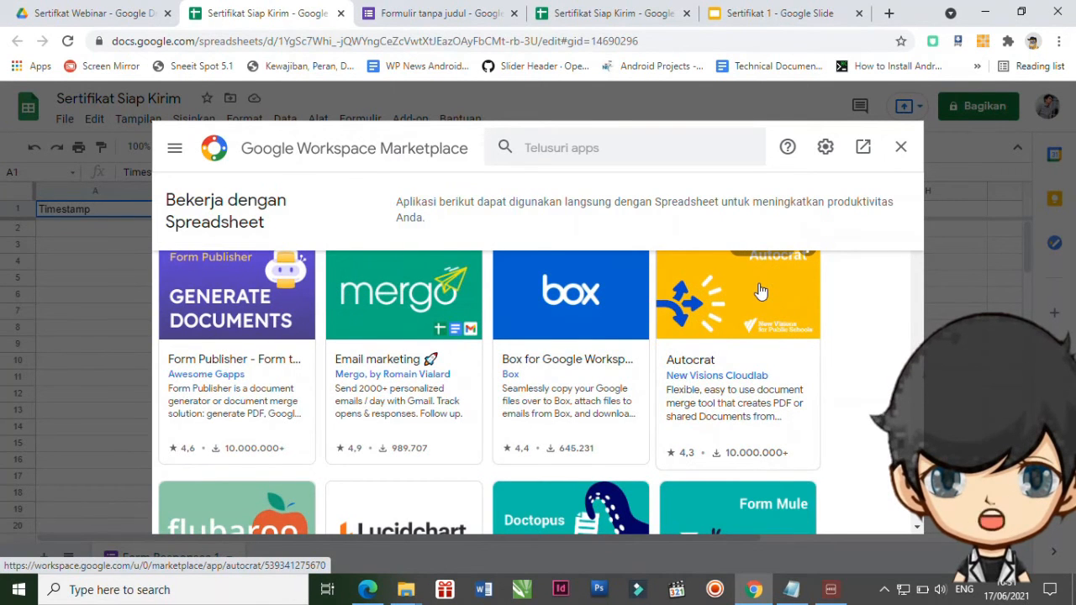
{"action": "left_click", "coordinate": [733, 301]}
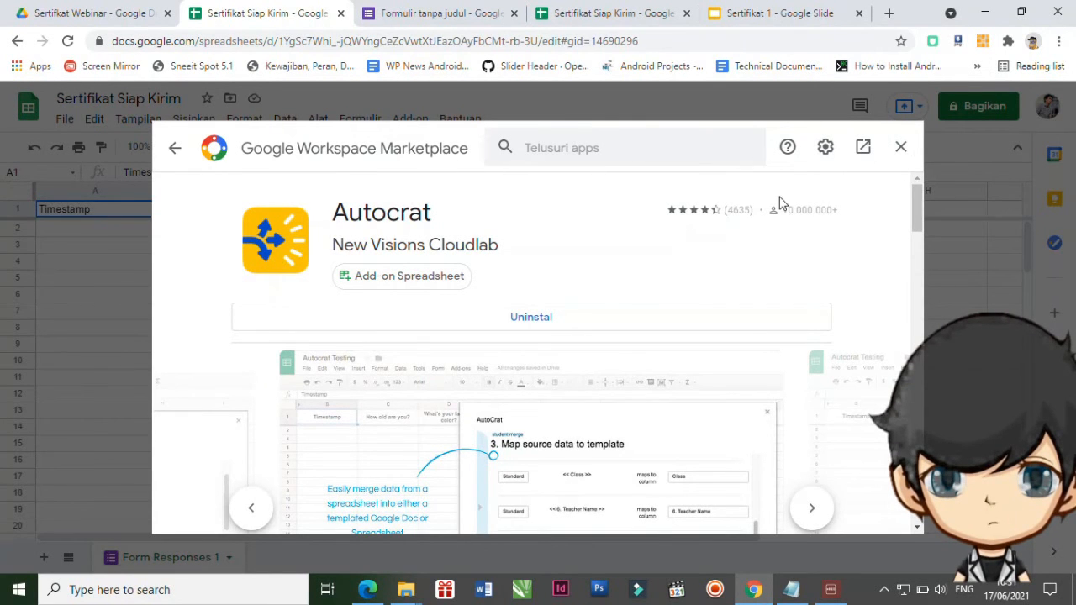
{"action": "left_click", "coordinate": [900, 147]}
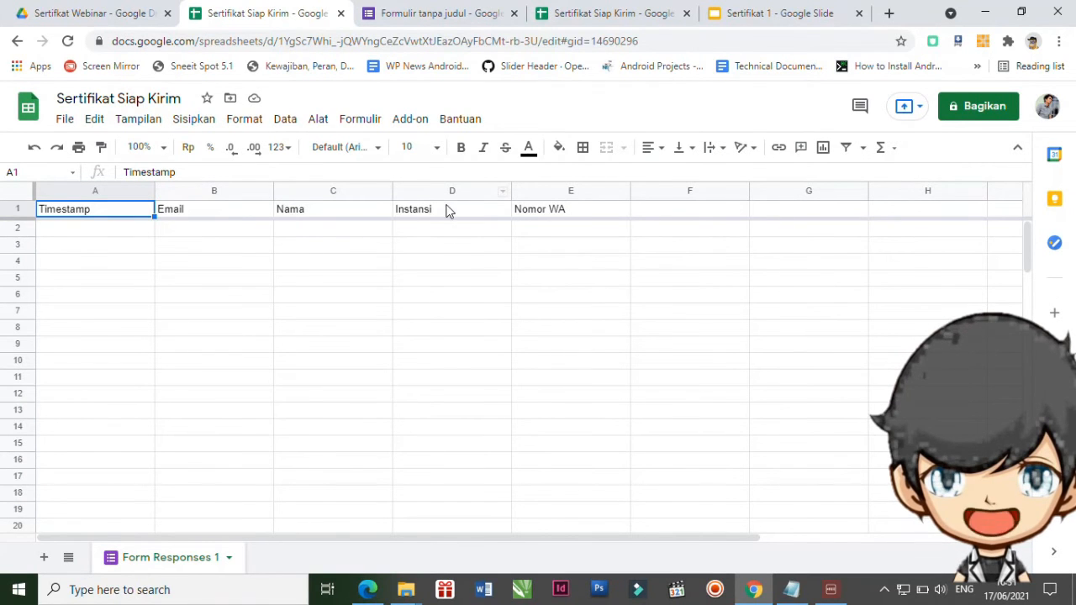
{"action": "left_click", "coordinate": [411, 122]}
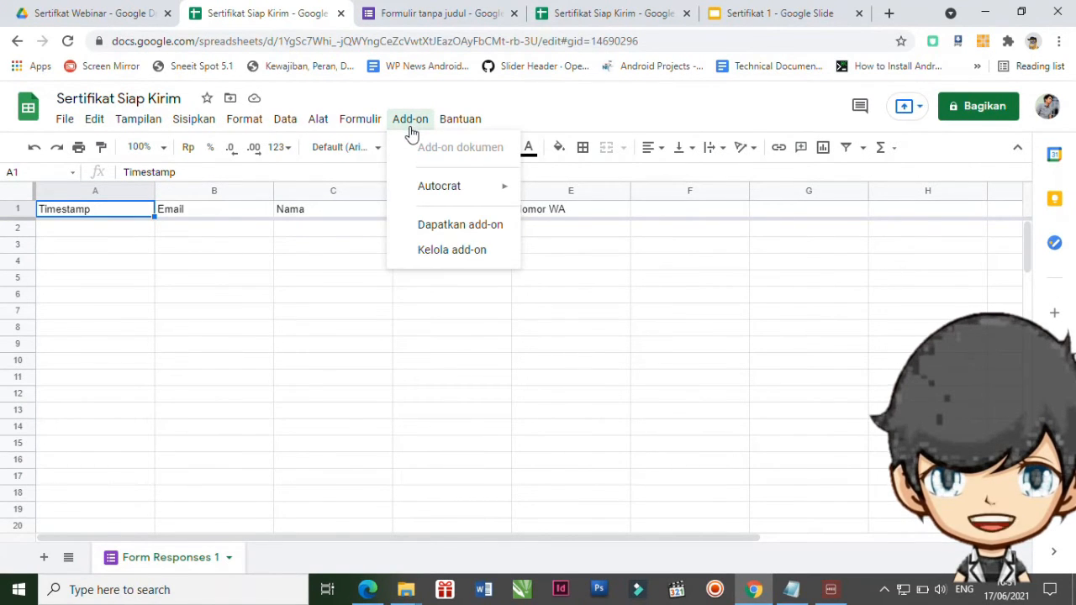
Create a new Autocrat job named 'Sertifikat Webinar' and continue to the template step.
{"action": "mouse_move", "coordinate": [449, 193]}
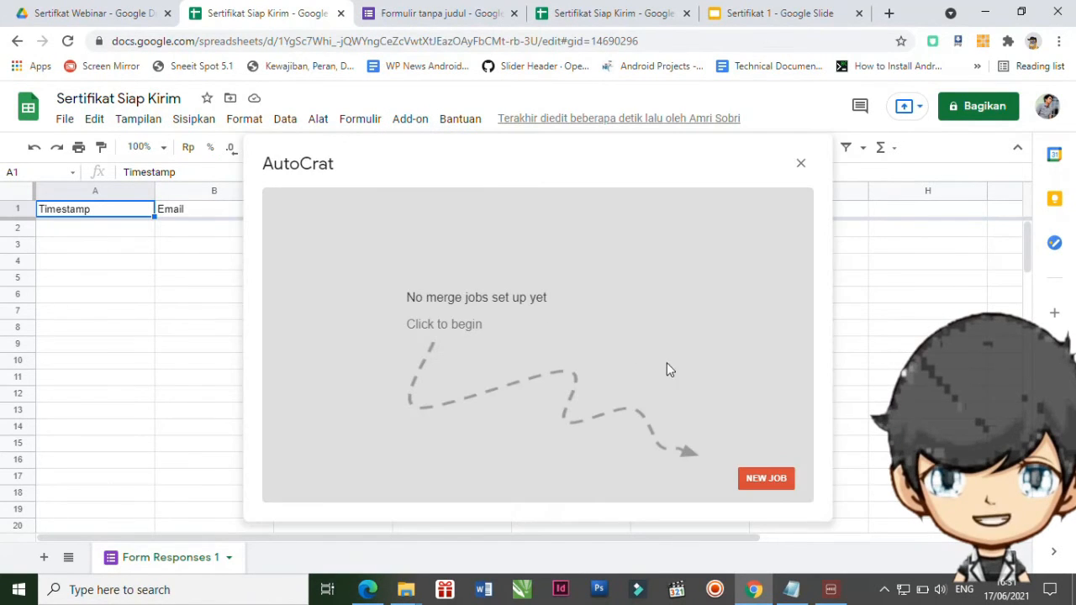
{"action": "left_click", "coordinate": [766, 478]}
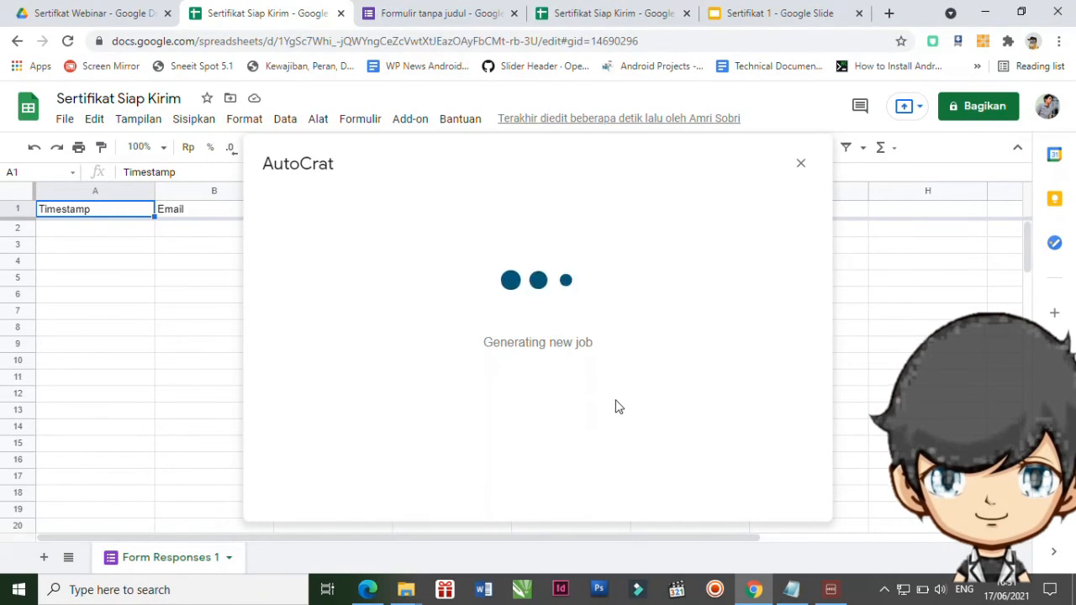
{"action": "left_click", "coordinate": [358, 263]}
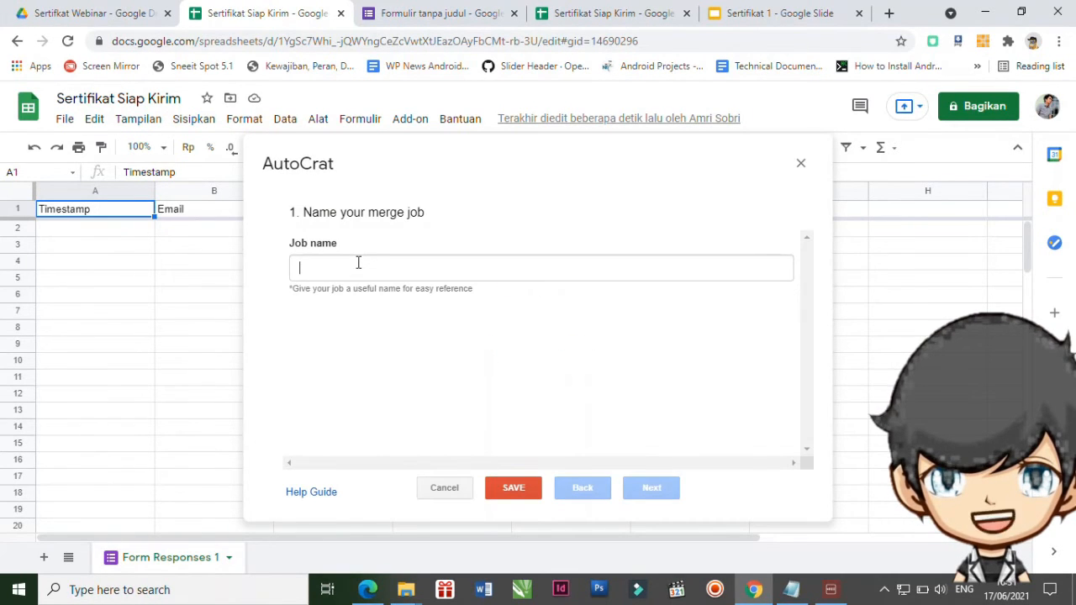
{"action": "type", "text": "Sertfikat Webinar"}
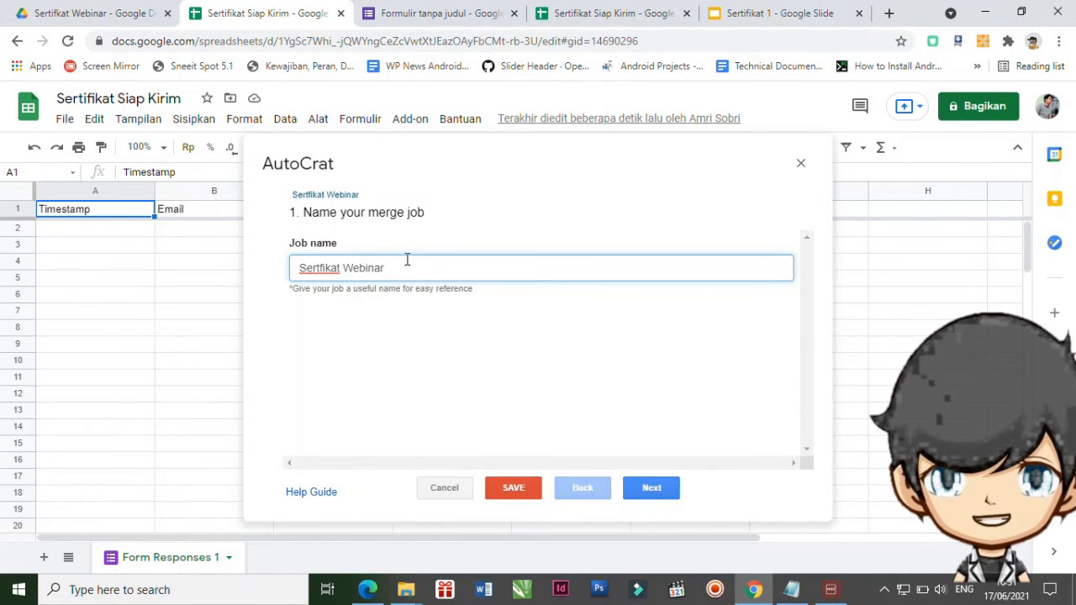
{"action": "left_click", "coordinate": [664, 490]}
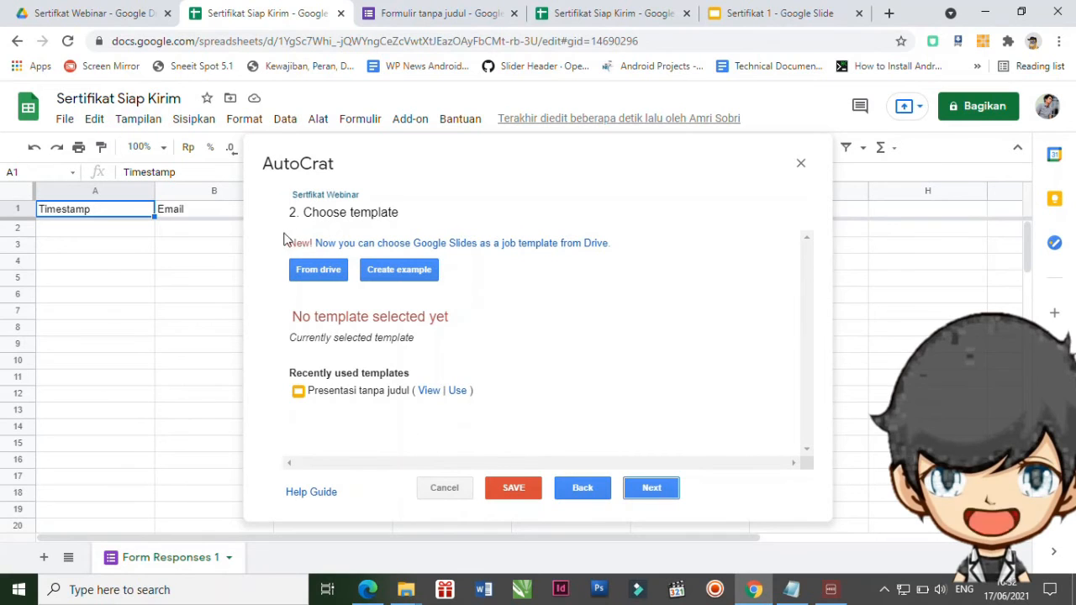
Choose the 'Sertifikat 1' file from Drive as the job's template and continue.
{"action": "left_click", "coordinate": [306, 280]}
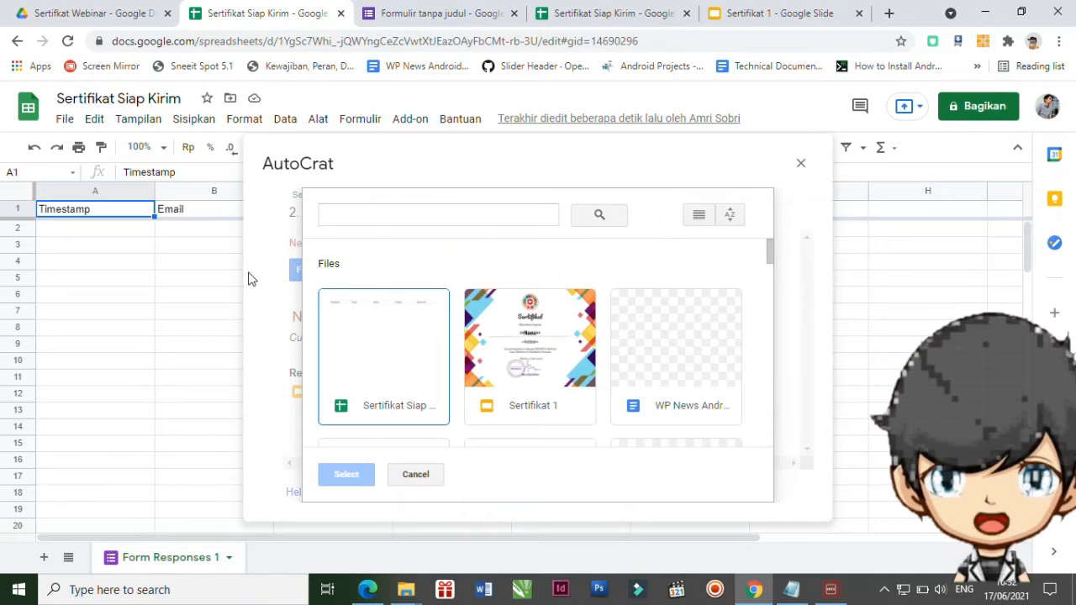
{"action": "left_click", "coordinate": [548, 348]}
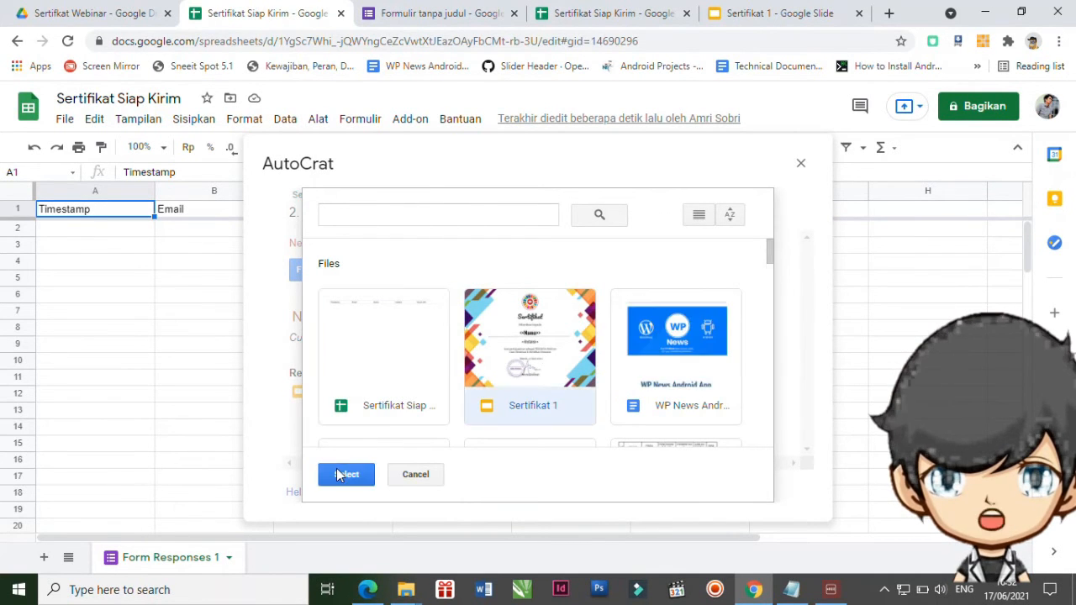
{"action": "left_click", "coordinate": [341, 475]}
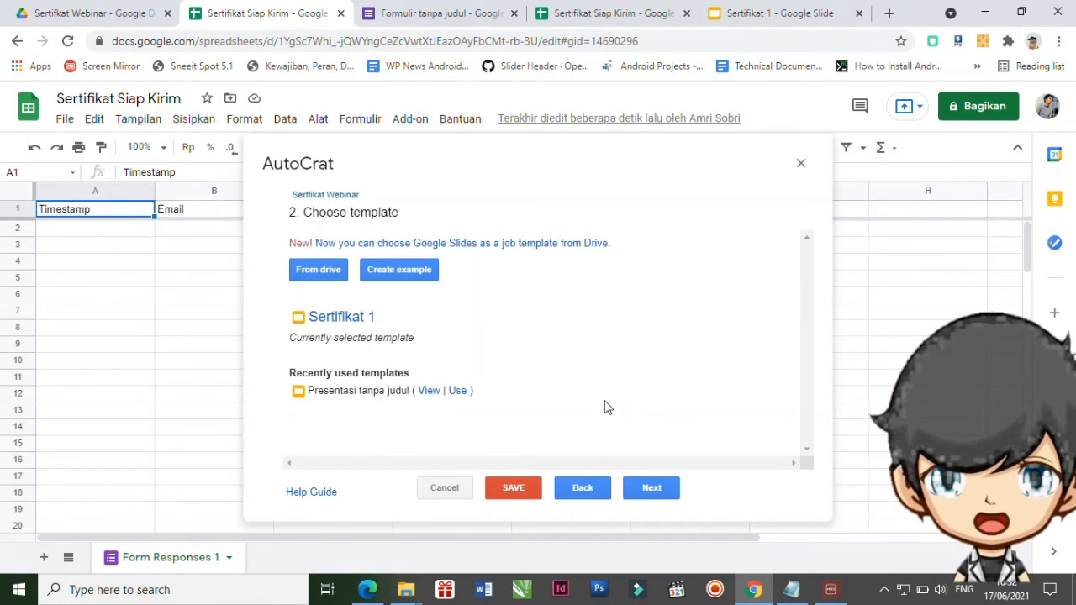
{"action": "left_click", "coordinate": [646, 486]}
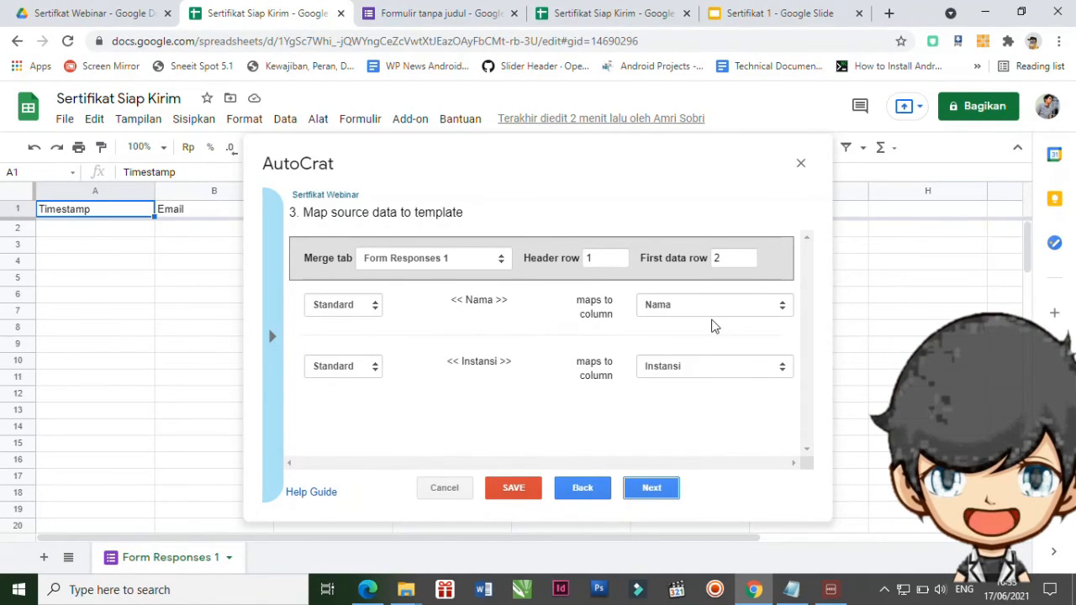
Map the <<Nama>> tag to the Nama column and <<Instansi>> to the Instansi column.
{"action": "left_click", "coordinate": [748, 314]}
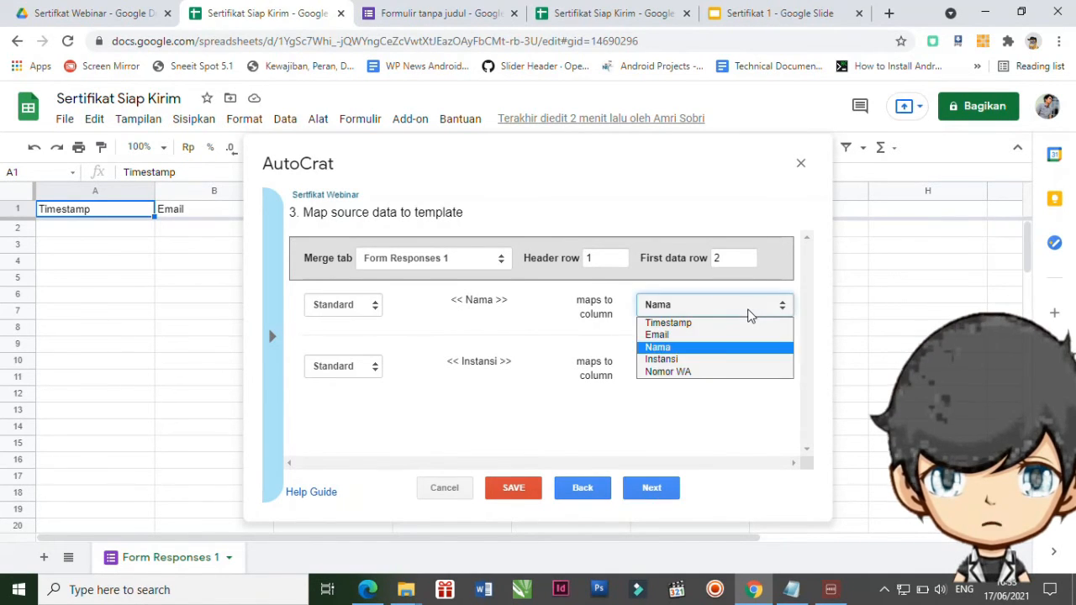
{"action": "left_click", "coordinate": [673, 349]}
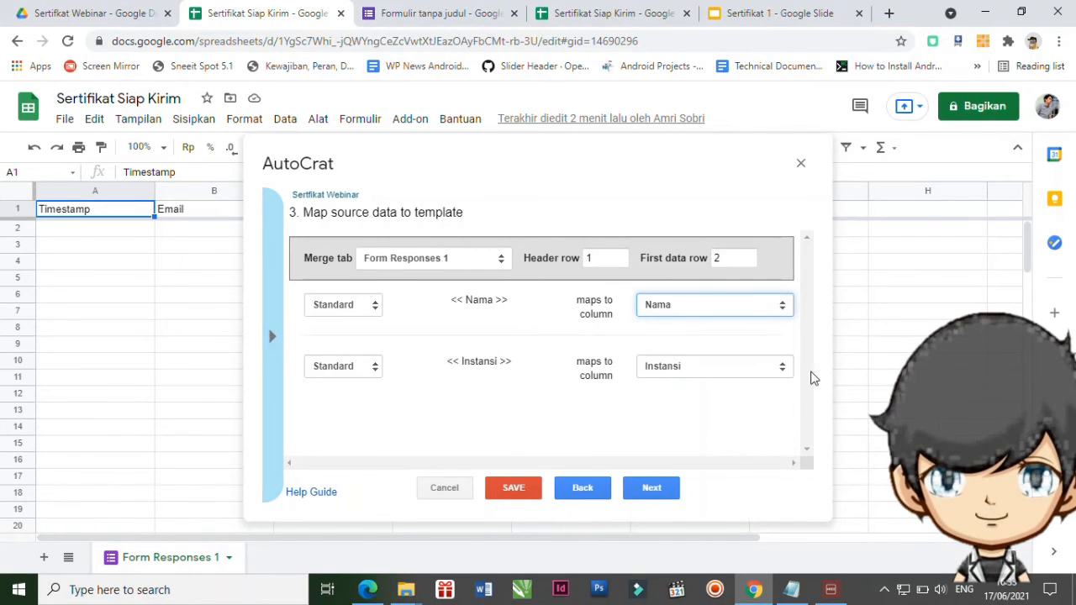
{"action": "left_click", "coordinate": [781, 366]}
{"action": "left_click", "coordinate": [698, 420]}
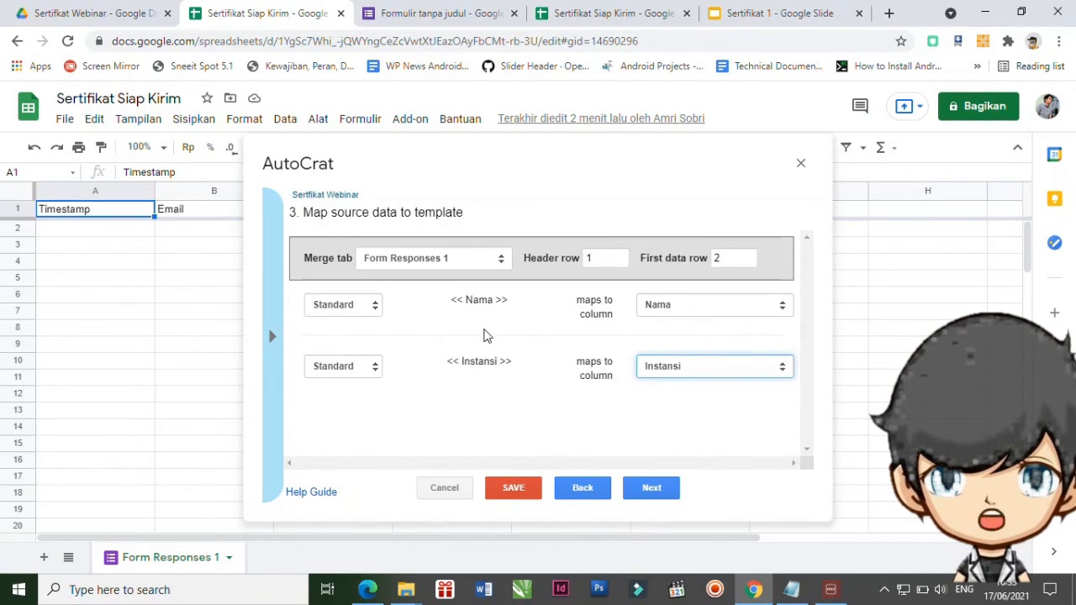
{"action": "left_click", "coordinate": [673, 493]}
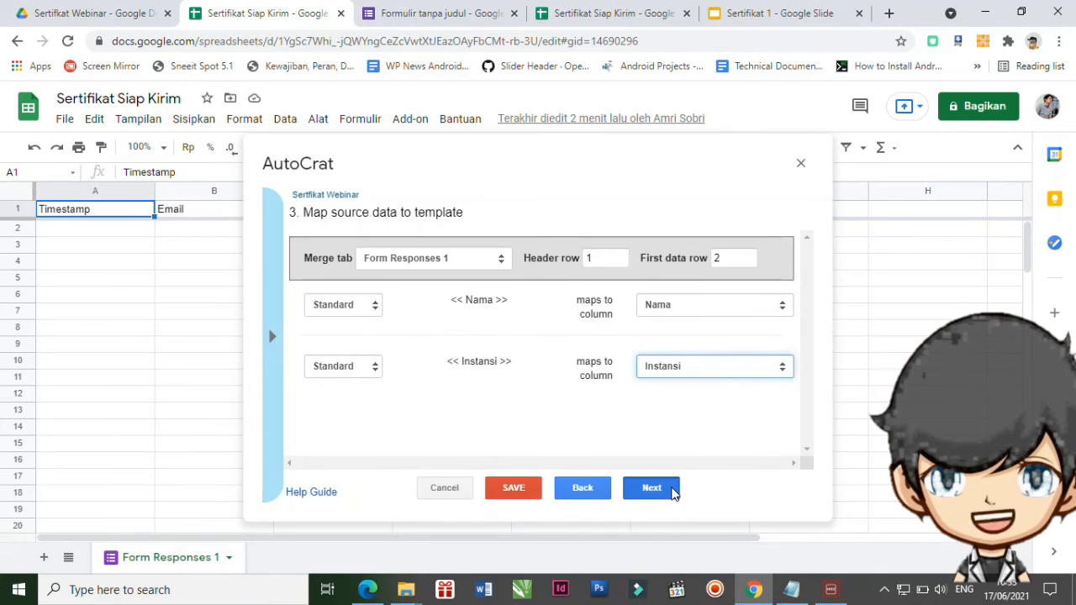
{"action": "left_click", "coordinate": [410, 264]}
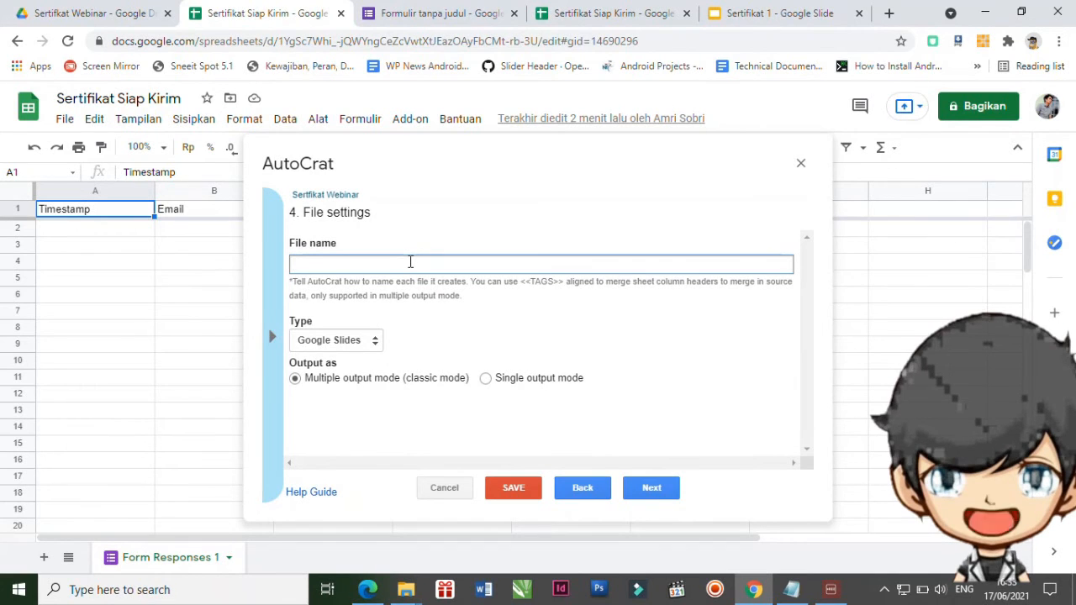
Name output files 'Sertifikat atasnama <<Nama>>' and set the file type to PDF.
{"action": "type", "text": "Sertifikat atasnama <"}
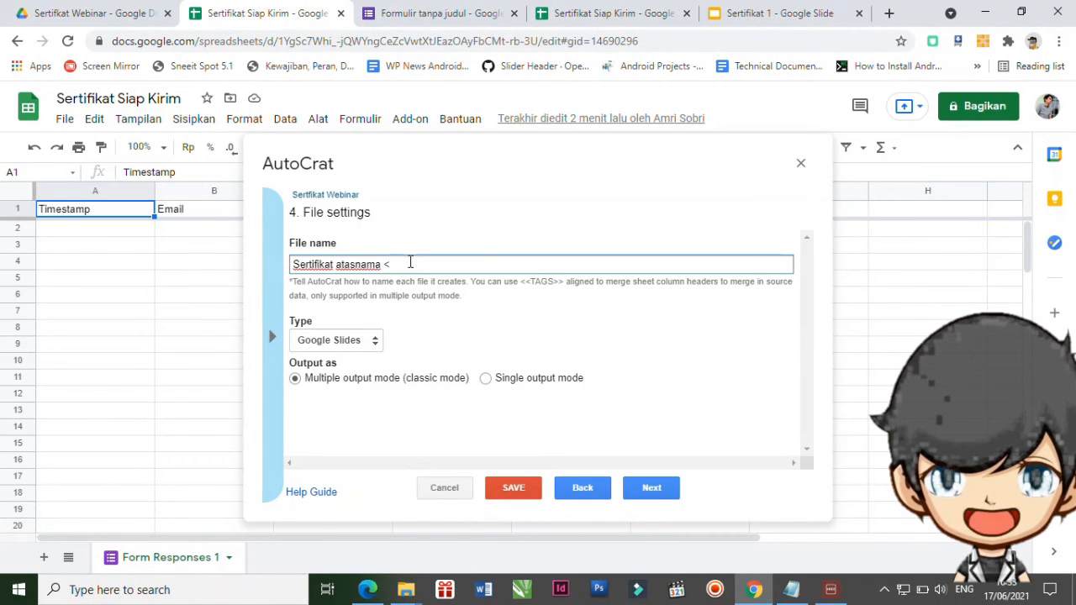
{"action": "type", "text": "Nama>>"}
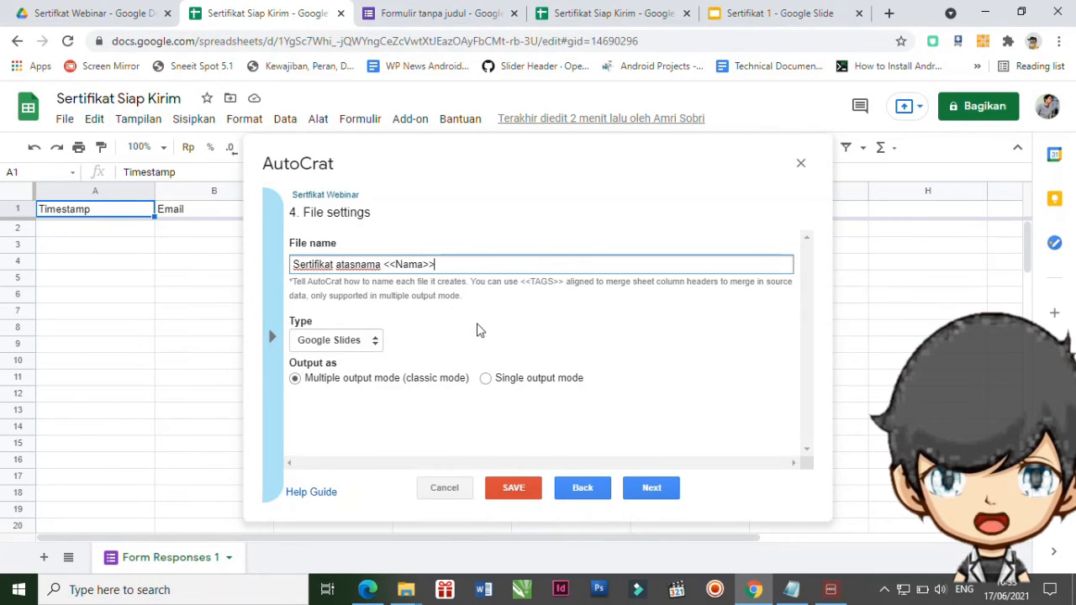
{"action": "left_click", "coordinate": [375, 342]}
{"action": "left_click", "coordinate": [337, 370]}
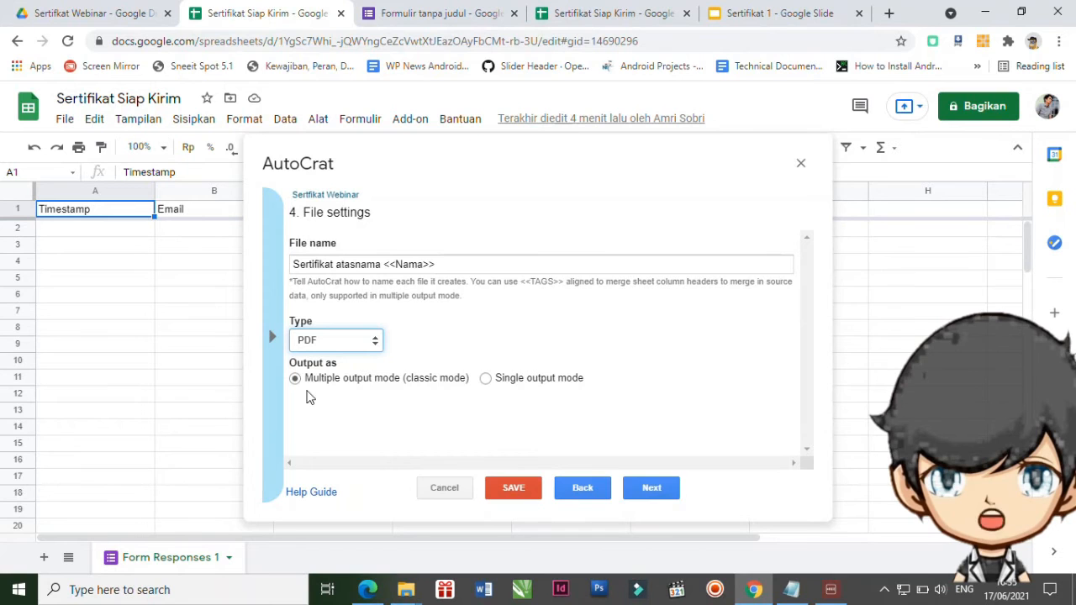
{"action": "left_click", "coordinate": [648, 488]}
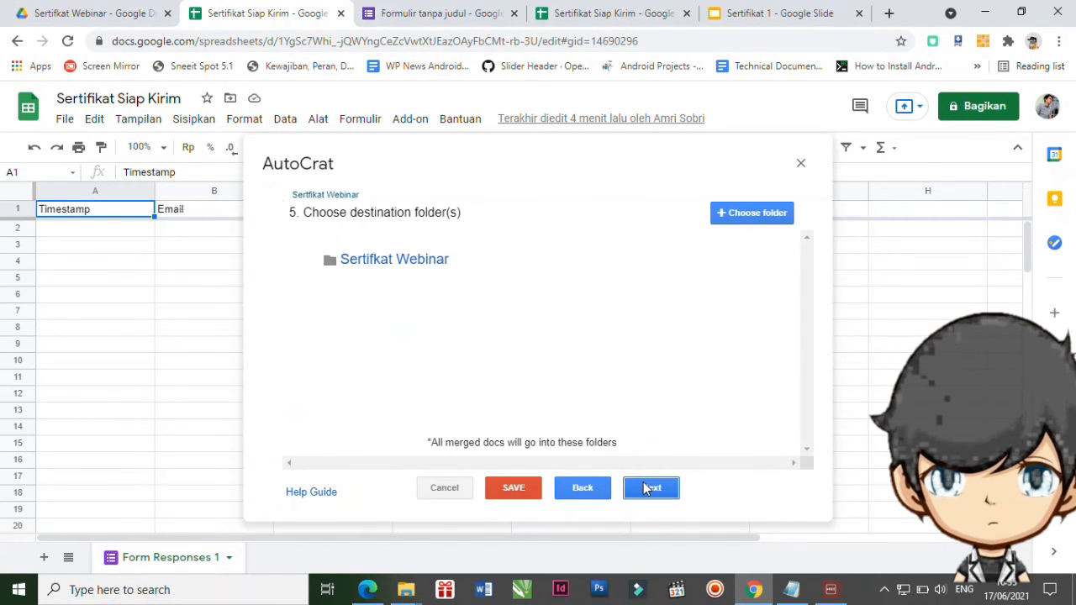
Set the Sertifikat Webinar folder as destination and skip the optional folder-reference and merge-condition steps.
{"action": "left_click", "coordinate": [754, 215]}
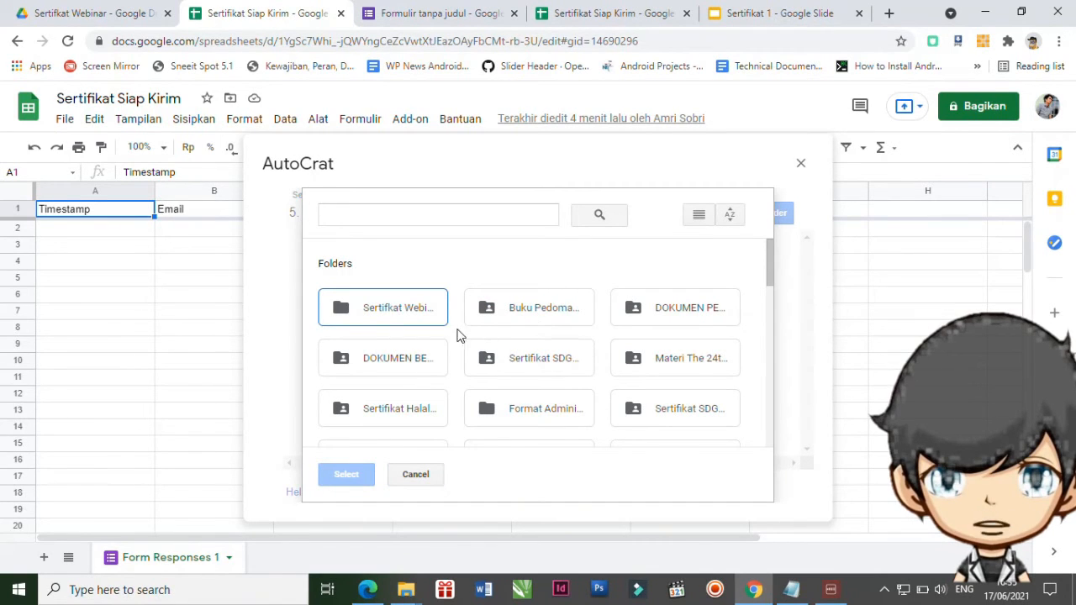
{"action": "left_click", "coordinate": [386, 311]}
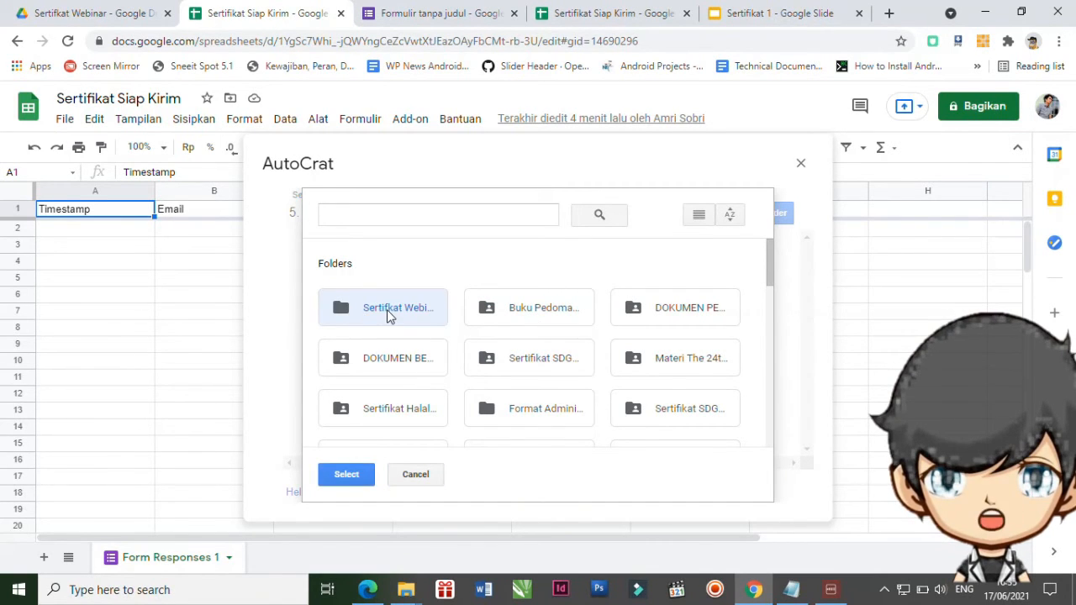
{"action": "left_click", "coordinate": [356, 477]}
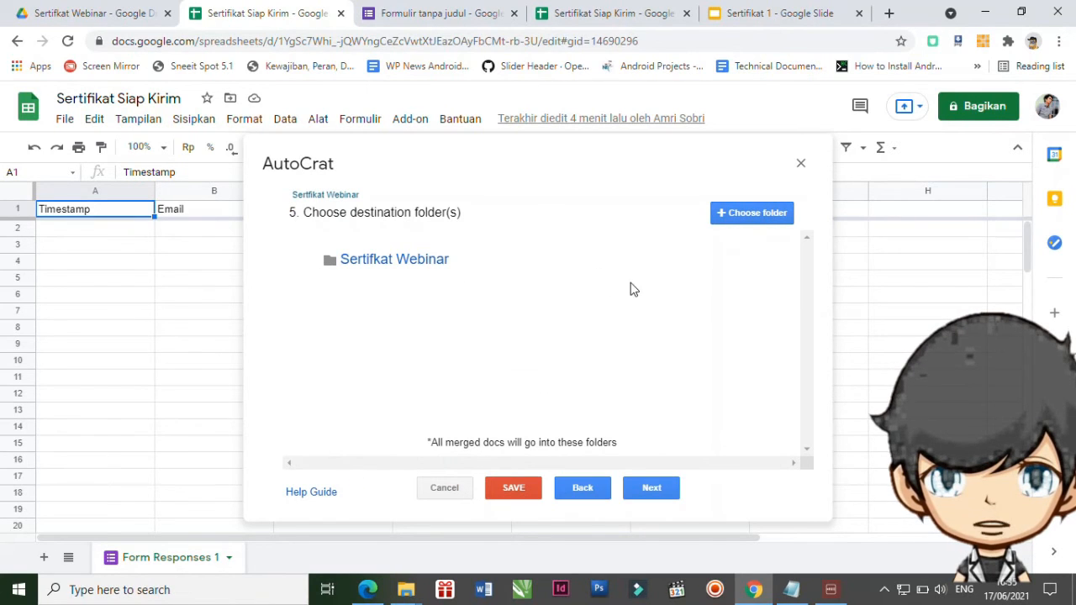
{"action": "left_click", "coordinate": [652, 487]}
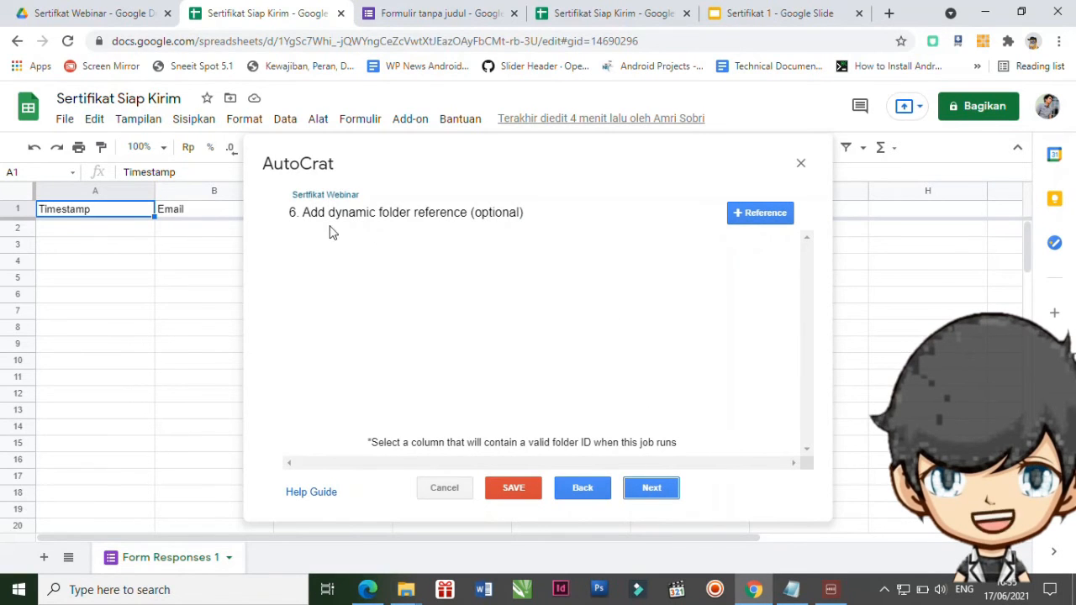
{"action": "left_click", "coordinate": [660, 488]}
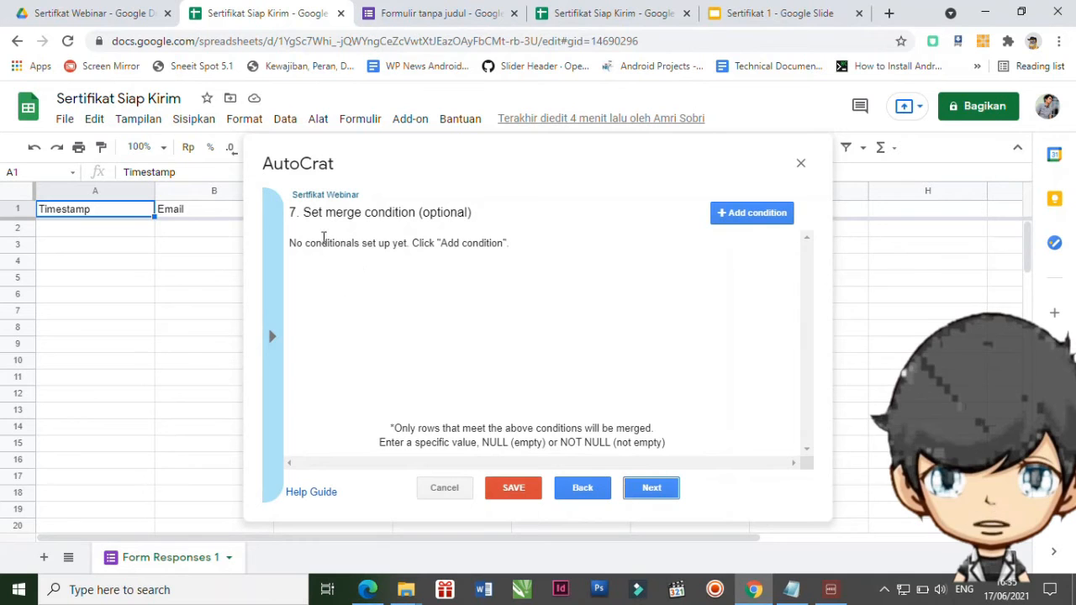
{"action": "left_click", "coordinate": [650, 488]}
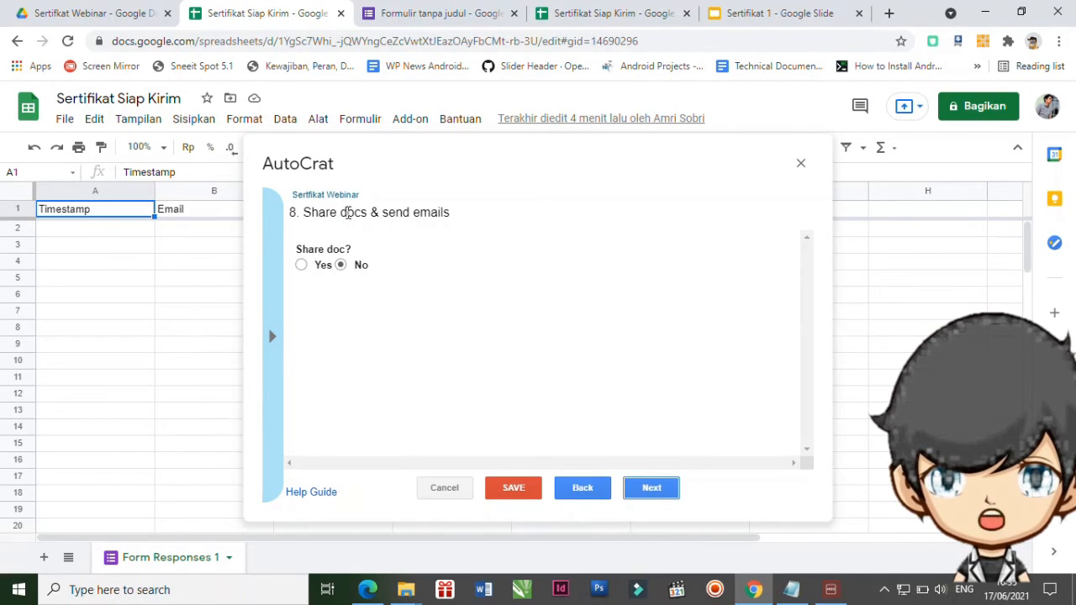
Set 'Share doc?' to Yes so each generated certificate gets shared.
{"action": "left_click", "coordinate": [301, 266]}
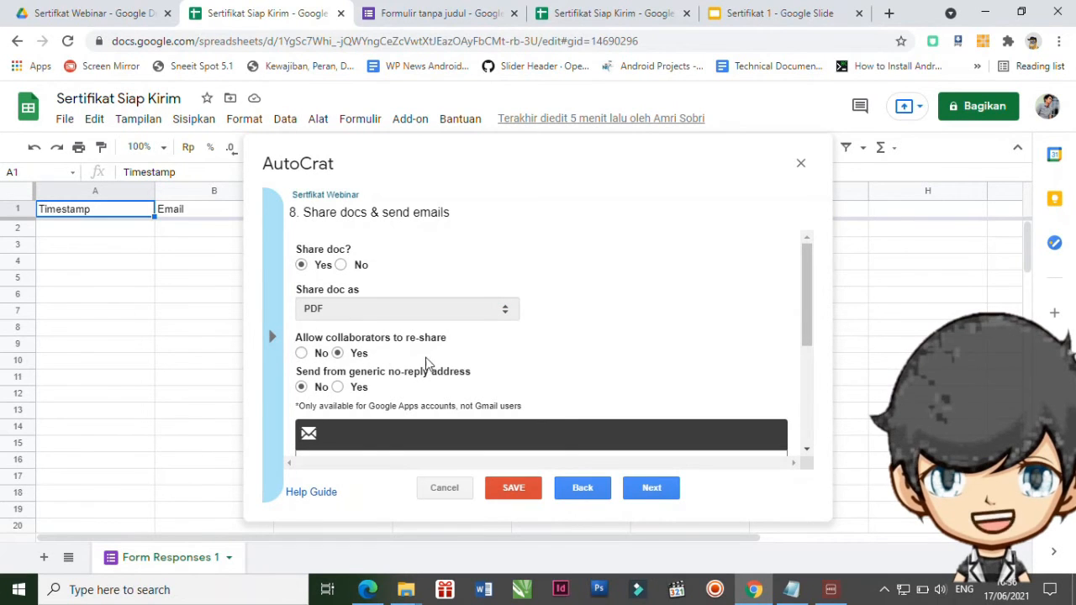
{"action": "scroll", "coordinate": [540, 392], "scroll_direction": "down", "scroll_amount": 3}
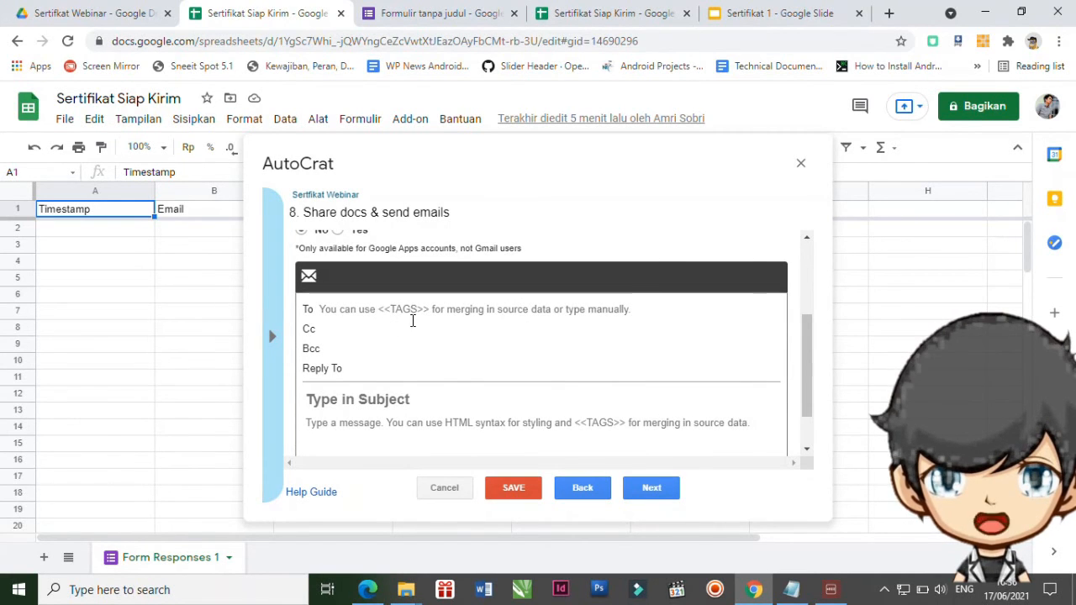
{"action": "left_click", "coordinate": [370, 311]}
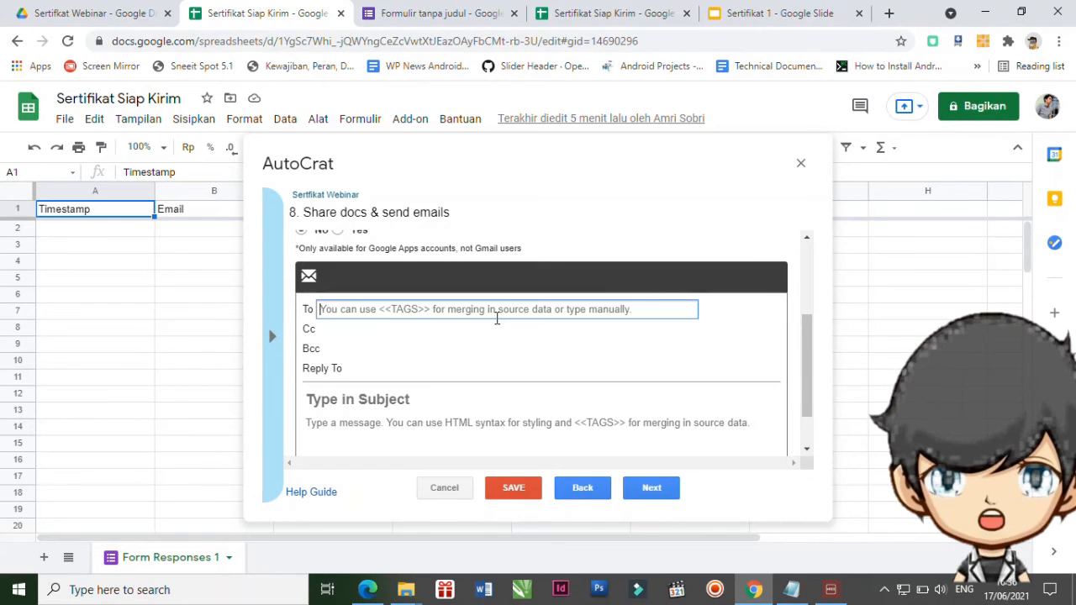
Address the certificate email to <<Email>> with subject 'Sertifikat Webinar'.
{"action": "type", "text": "<<"}
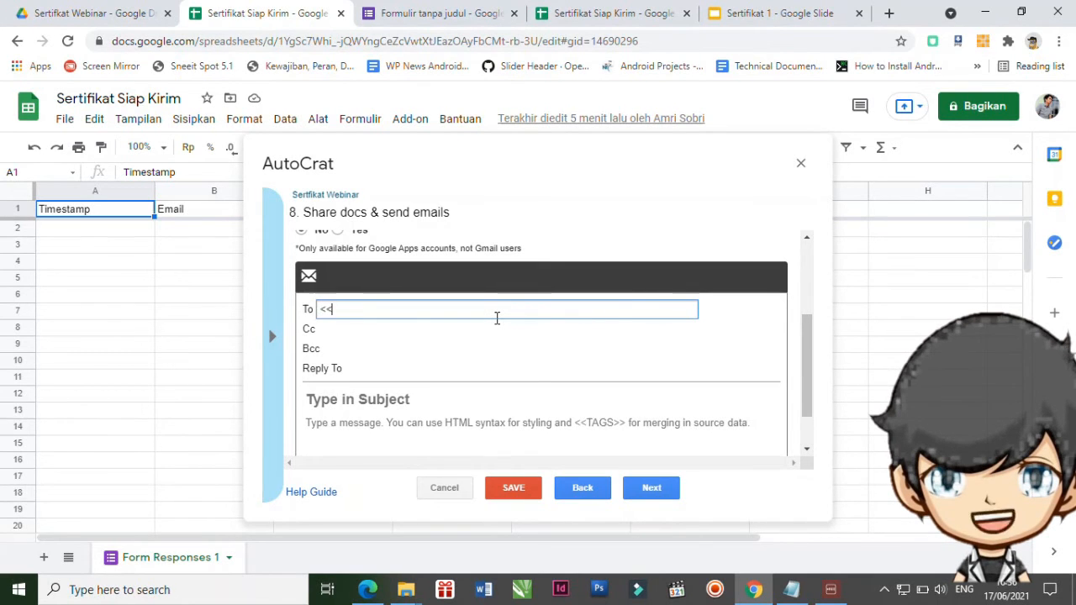
{"action": "type", "text": "Email>>"}
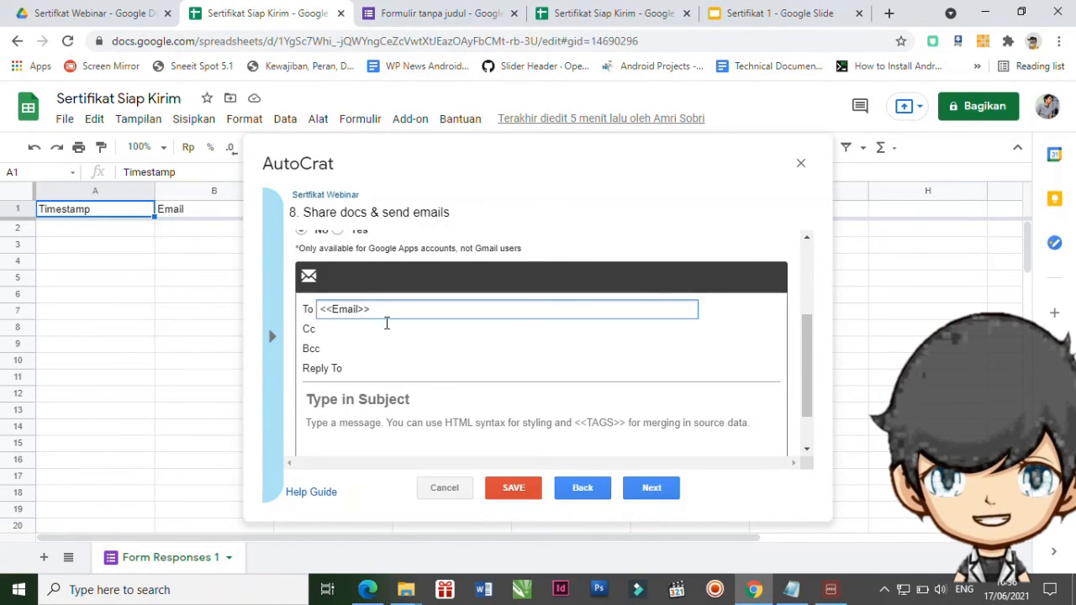
{"action": "scroll", "coordinate": [484, 359], "scroll_direction": "down", "scroll_amount": 1}
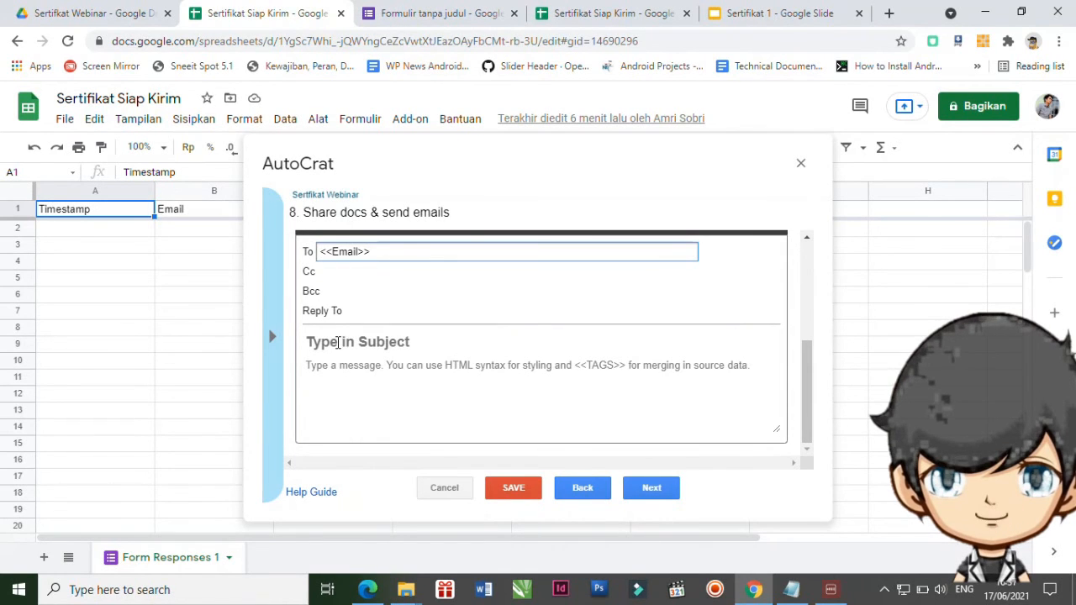
{"action": "left_click", "coordinate": [340, 341]}
{"action": "type", "text": "Ser"}
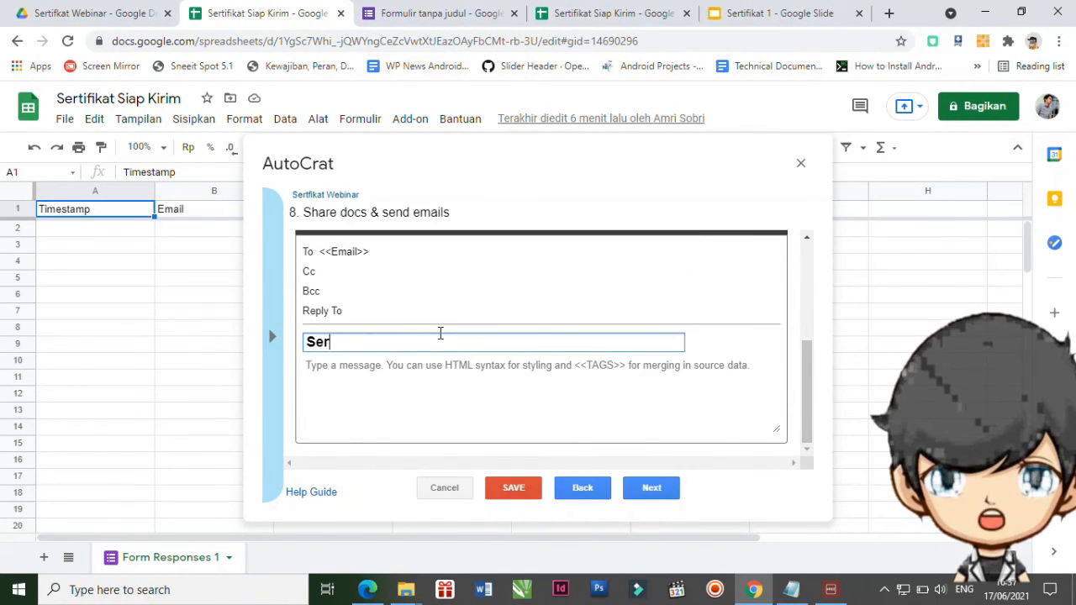
{"action": "type", "text": "tifikat Webinar"}
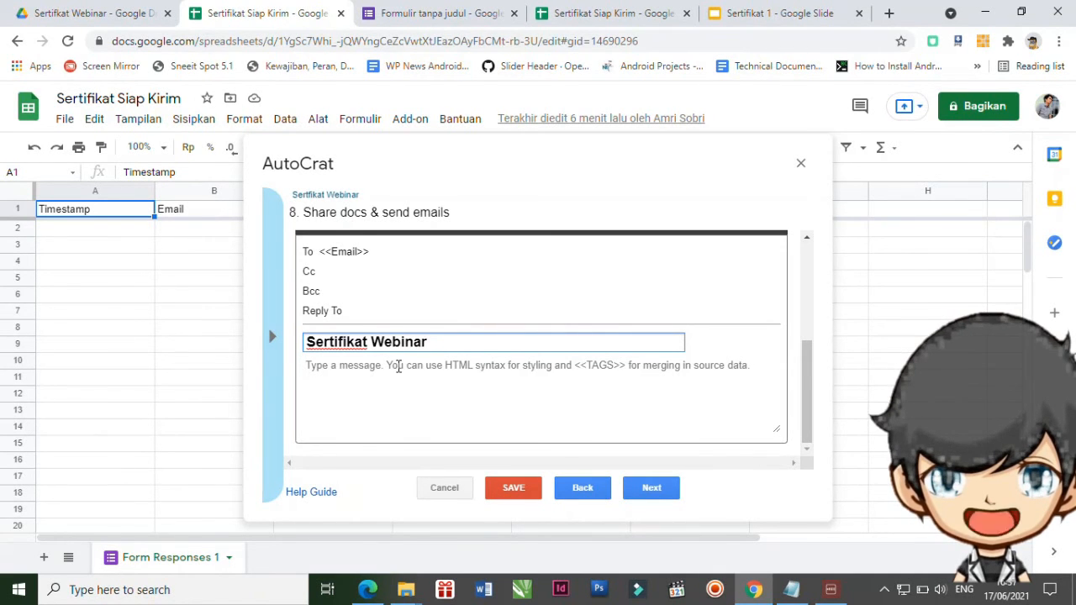
Write the thank-you message body announcing the attendee's e-sertifikat, then continue to triggers.
{"action": "left_click", "coordinate": [398, 366]}
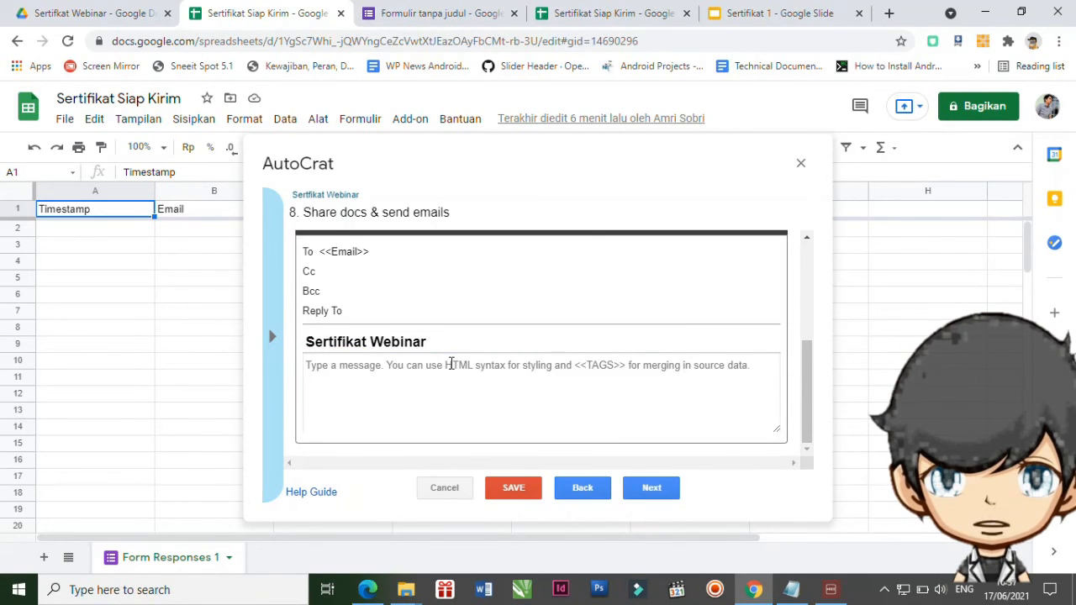
{"action": "type", "text": "Terimakasih atas partisipasi Anda telah mengikuti webinar"}
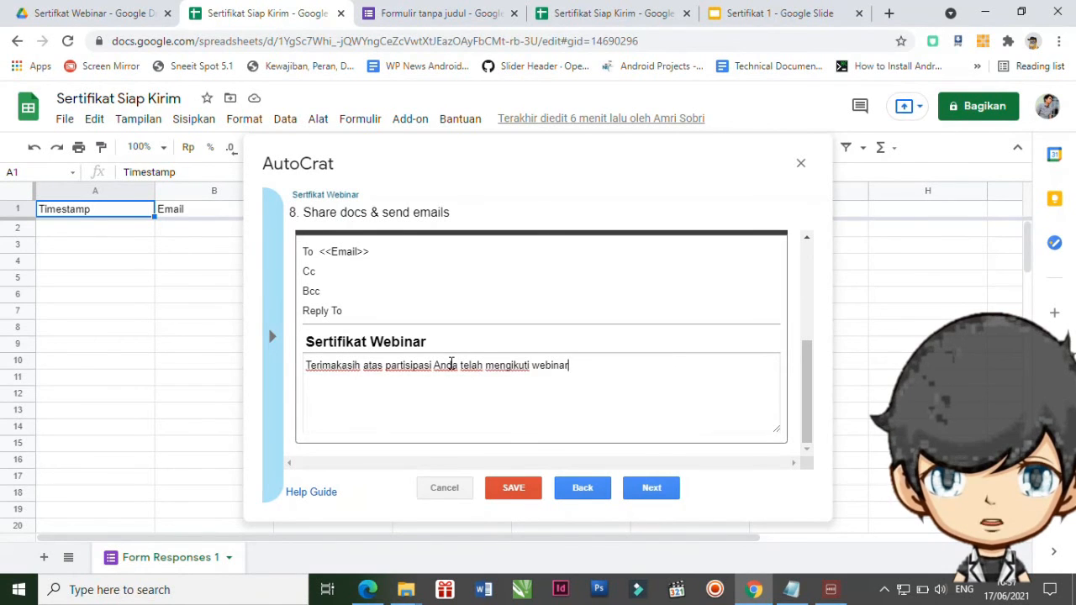
{"action": "type", "text": "Berikut kami sampaikan ser"}
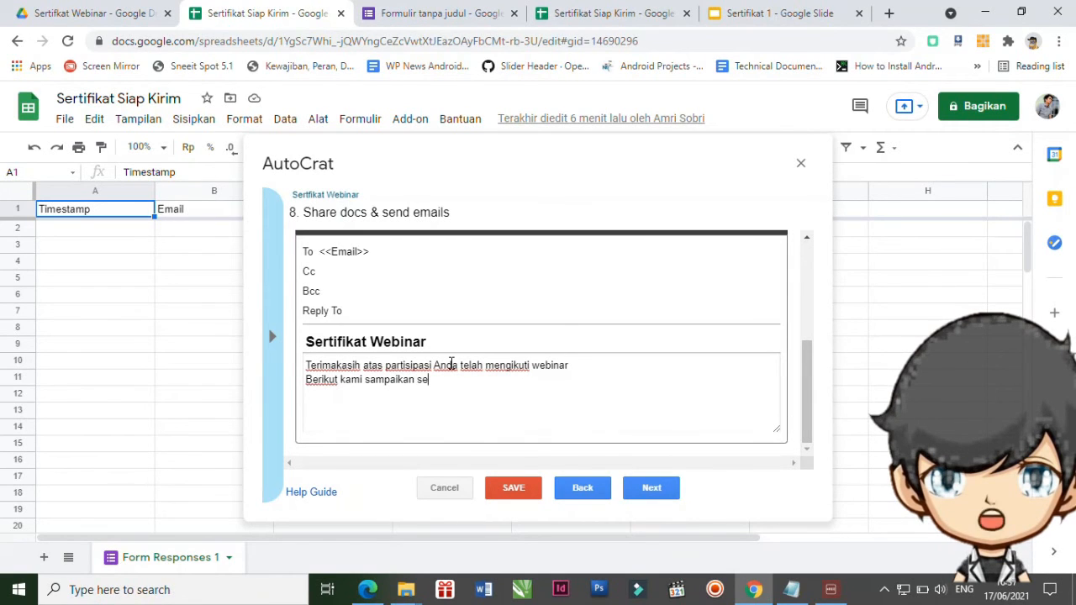
{"action": "key", "text": "BackSpace"}
{"action": "key", "text": "BackSpace"}
{"action": "key", "text": "BackSpace"}
{"action": "type", "text": "e-sertfik"}
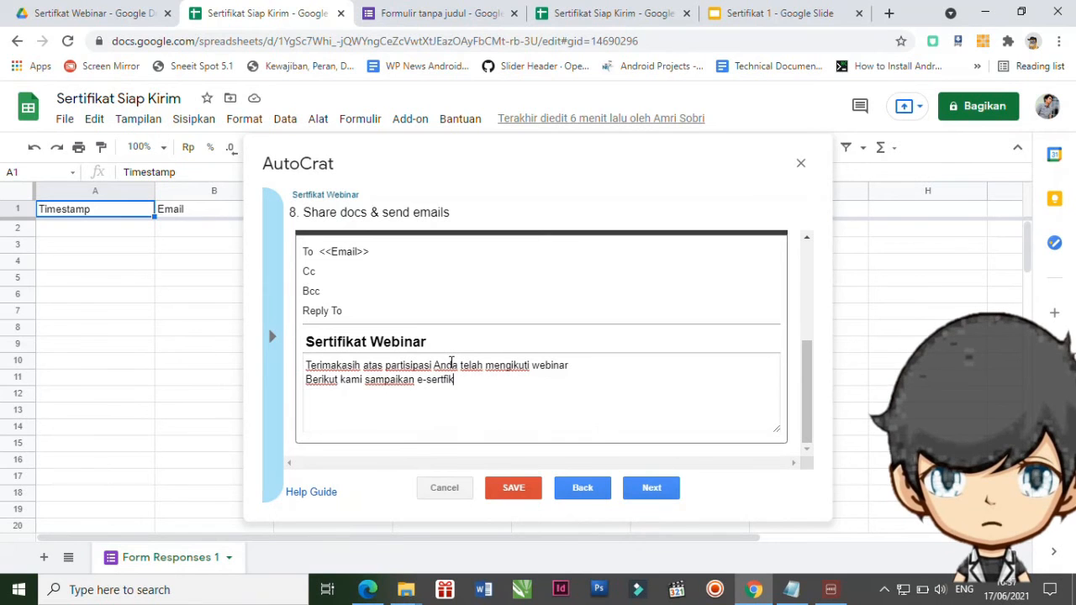
{"action": "type", "text": "at Anda"}
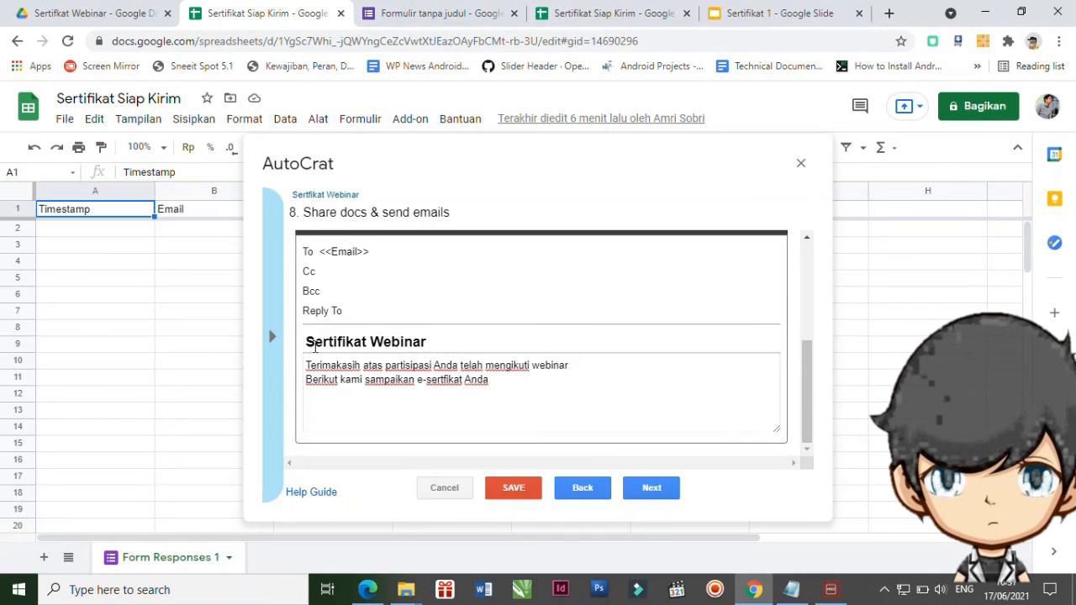
{"action": "left_click", "coordinate": [656, 491]}
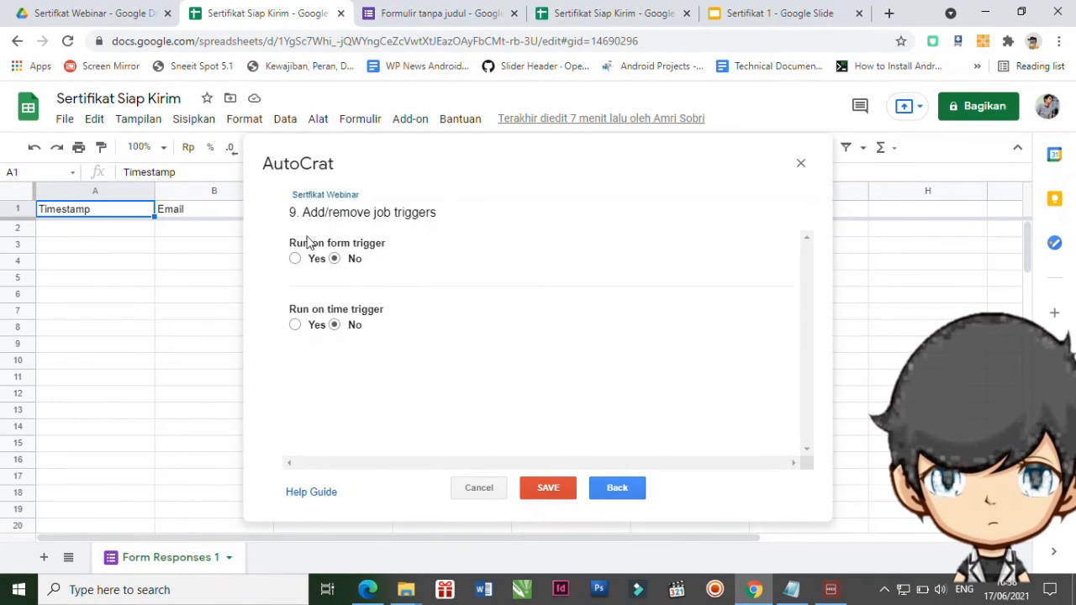
Enable the on-form-submit trigger, then save and run the Sertifikat Webinar job.
{"action": "left_click", "coordinate": [295, 259]}
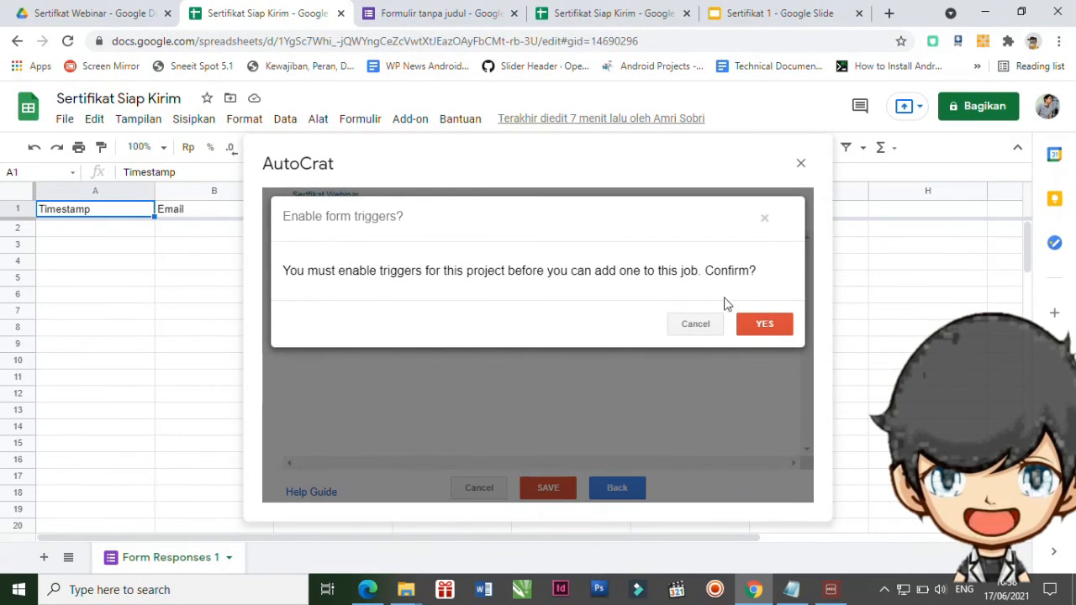
{"action": "left_click", "coordinate": [768, 326]}
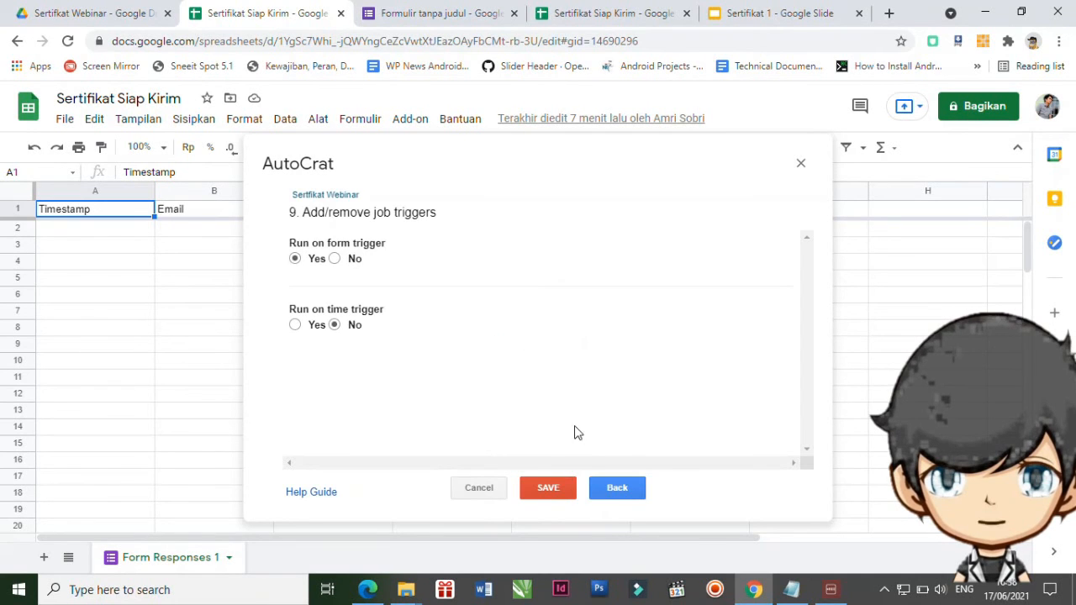
{"action": "left_click", "coordinate": [542, 486]}
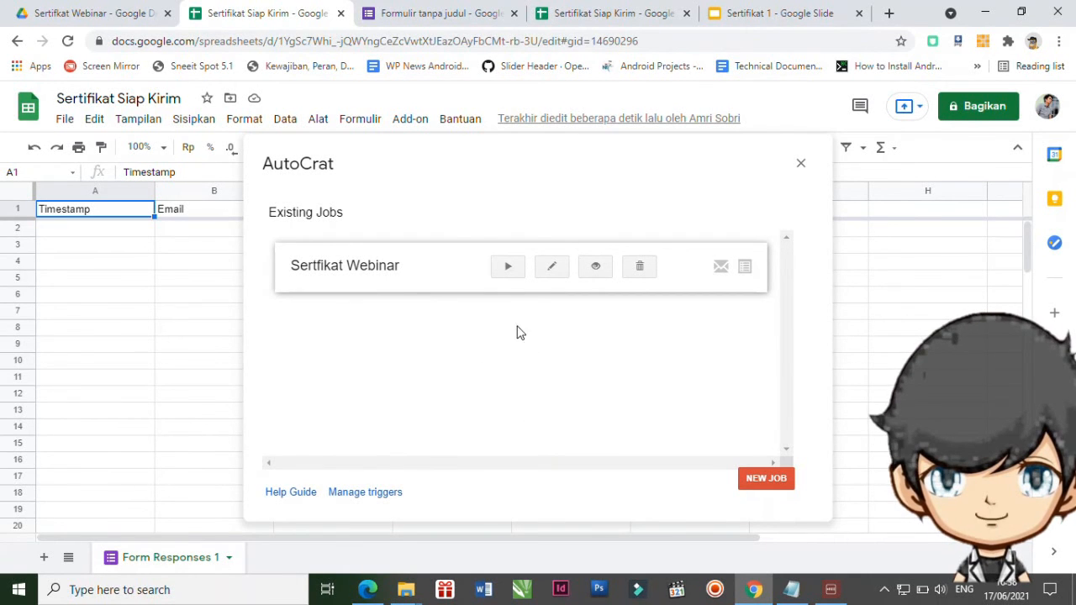
{"action": "left_click", "coordinate": [508, 271]}
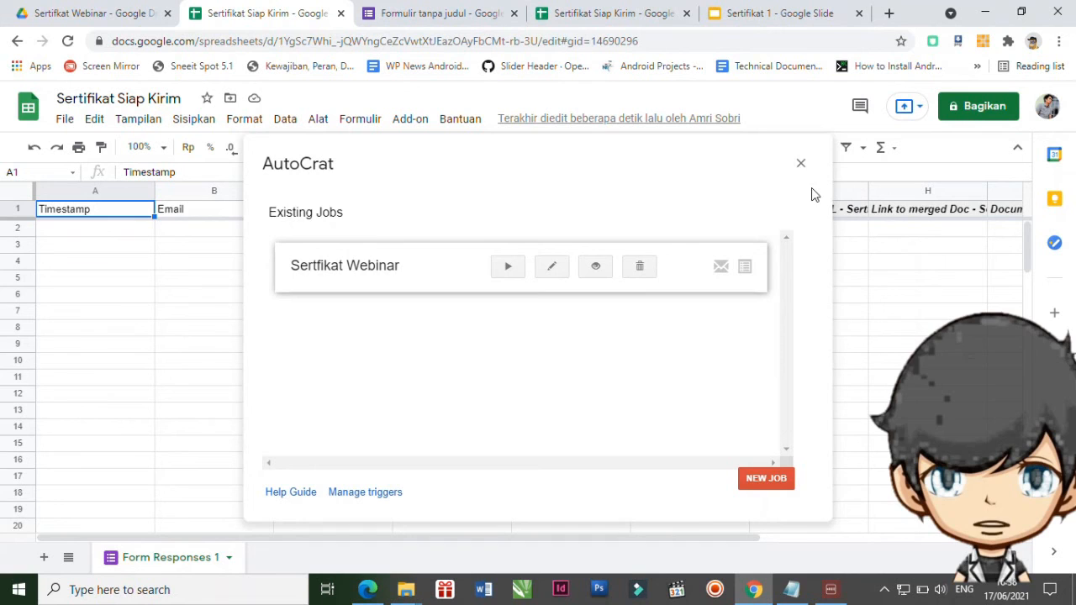
{"action": "left_click", "coordinate": [800, 163]}
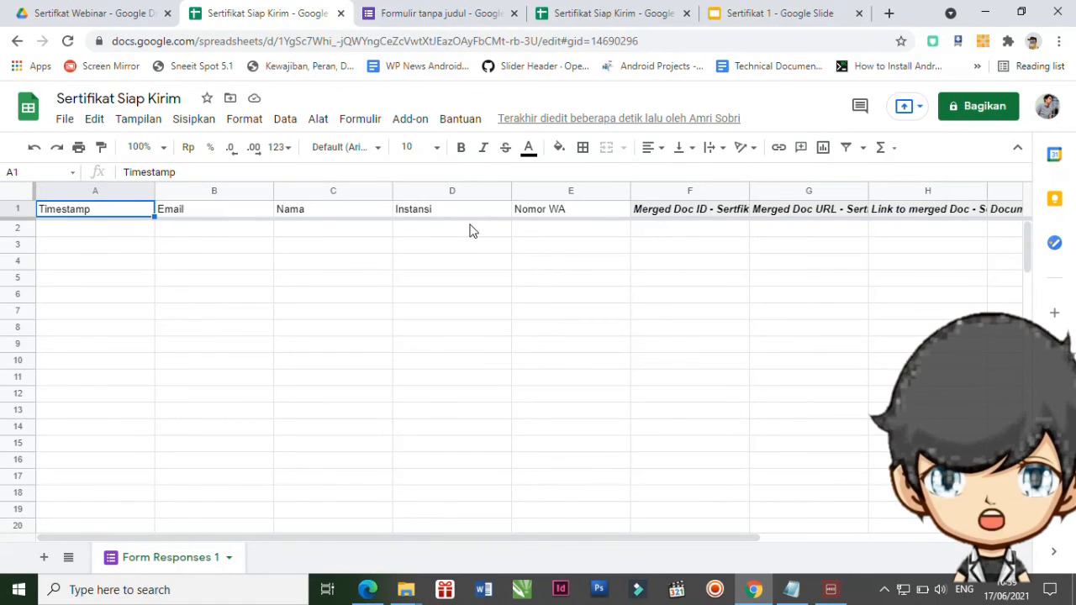
Copy the attendance form's shortened forms.gle link from the Kirim send dialog.
{"action": "left_click", "coordinate": [426, 17]}
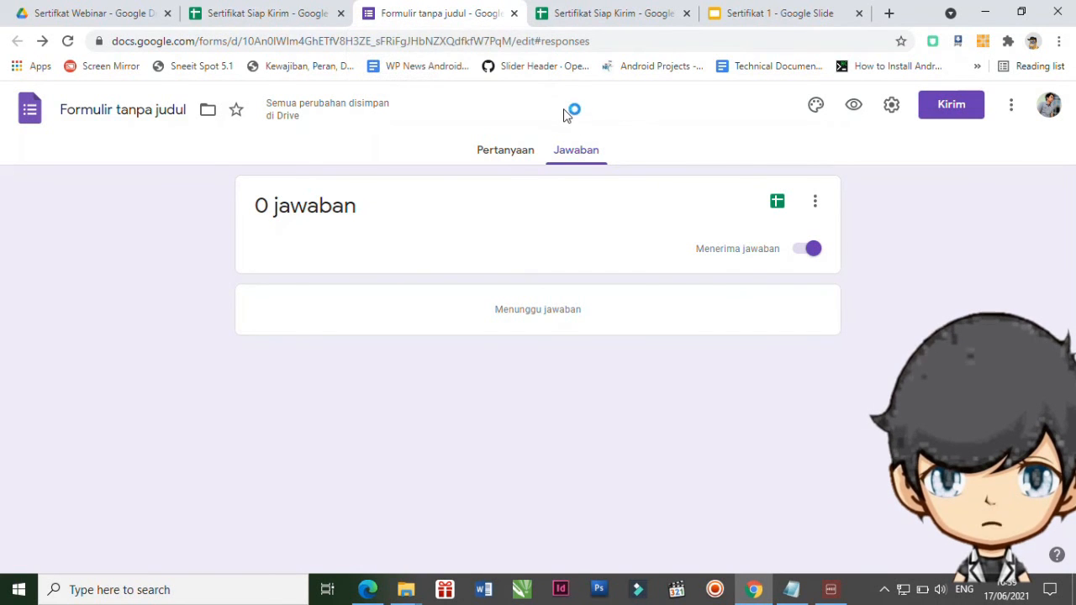
{"action": "left_click", "coordinate": [504, 151]}
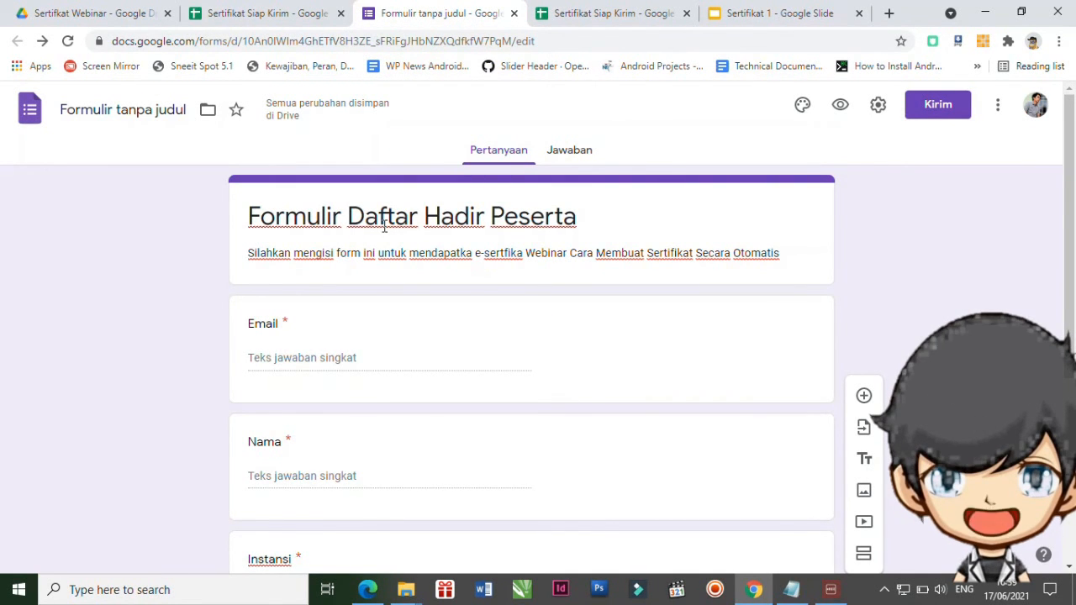
{"action": "left_click", "coordinate": [939, 110]}
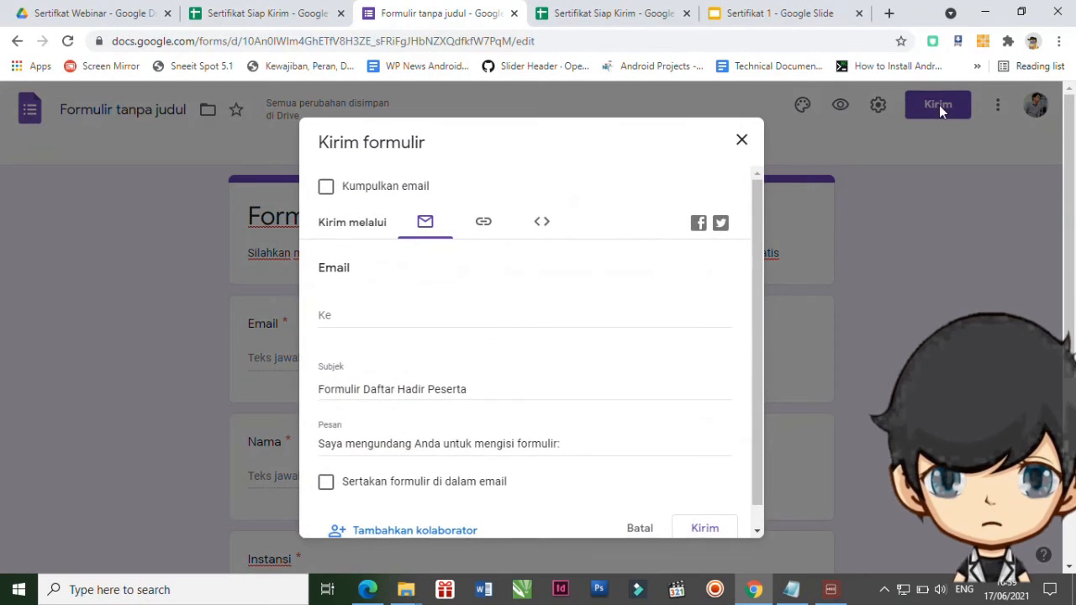
{"action": "left_click", "coordinate": [486, 229]}
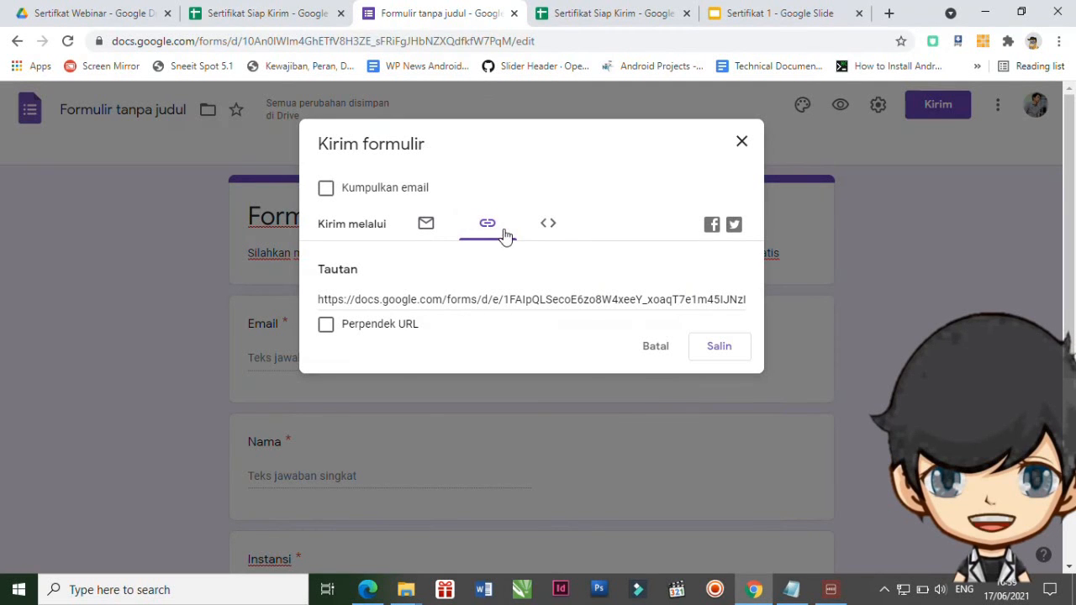
{"action": "left_click", "coordinate": [326, 326]}
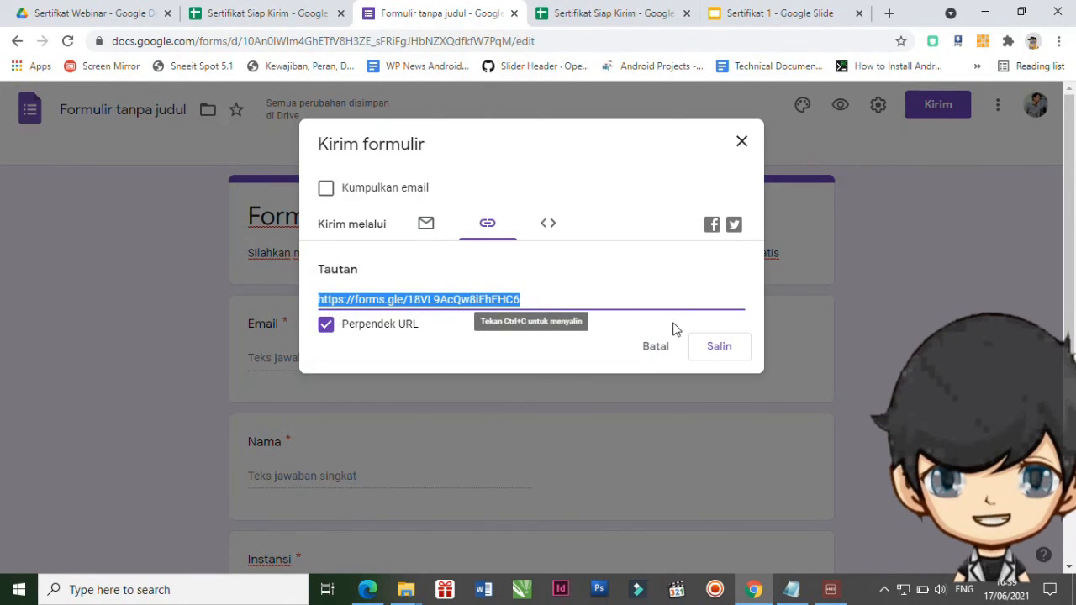
{"action": "left_click", "coordinate": [718, 347]}
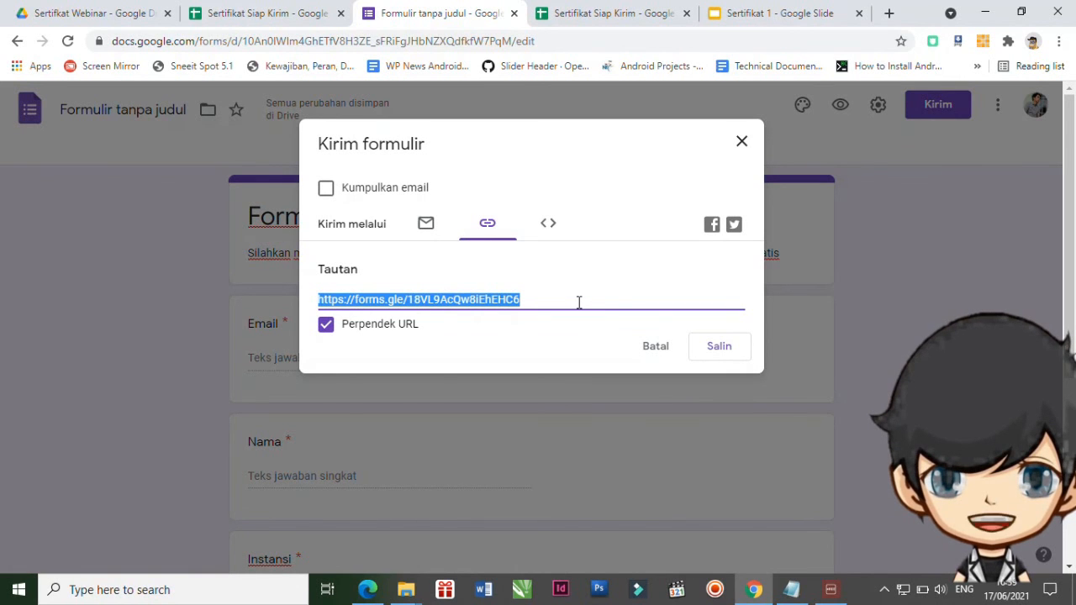
{"action": "left_click", "coordinate": [709, 345]}
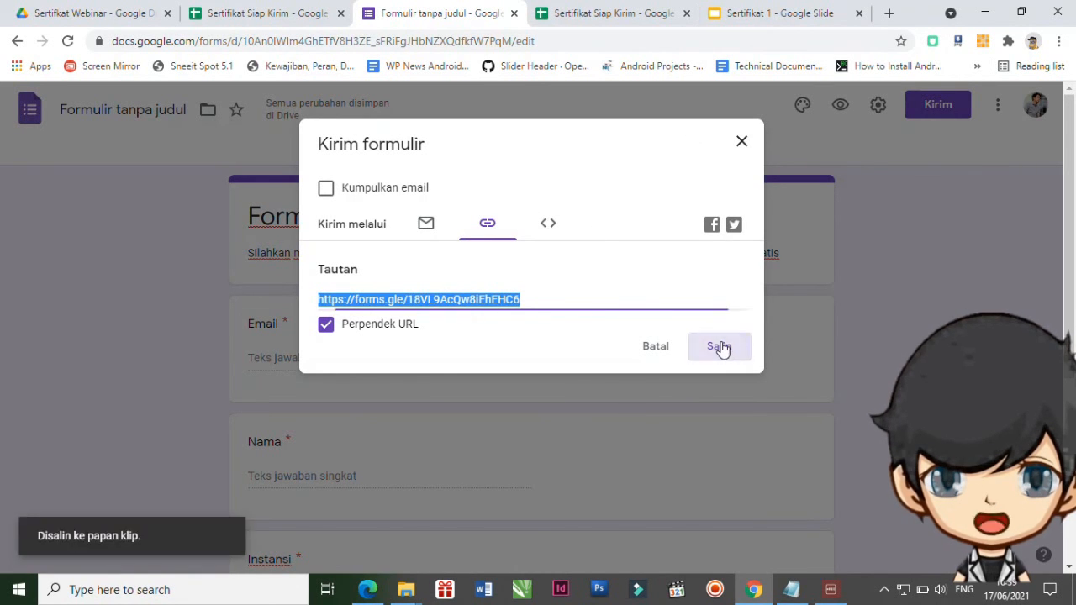
{"action": "left_click", "coordinate": [888, 14]}
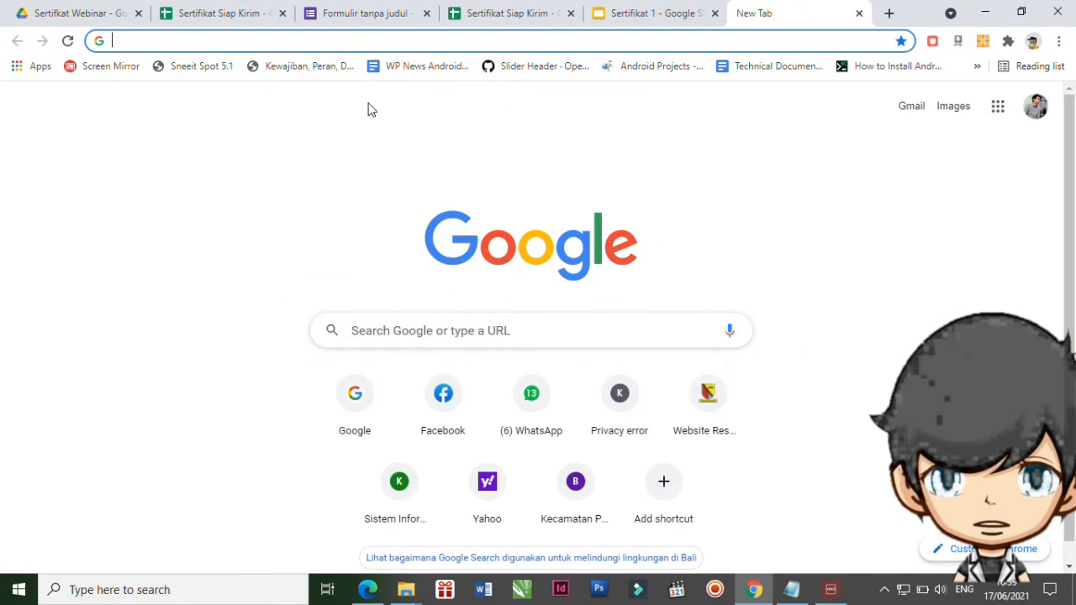
Open the pasted form link and fill in the respondent's email and name.
{"action": "key", "text": "ctrl+v"}
{"action": "key", "text": "Return"}
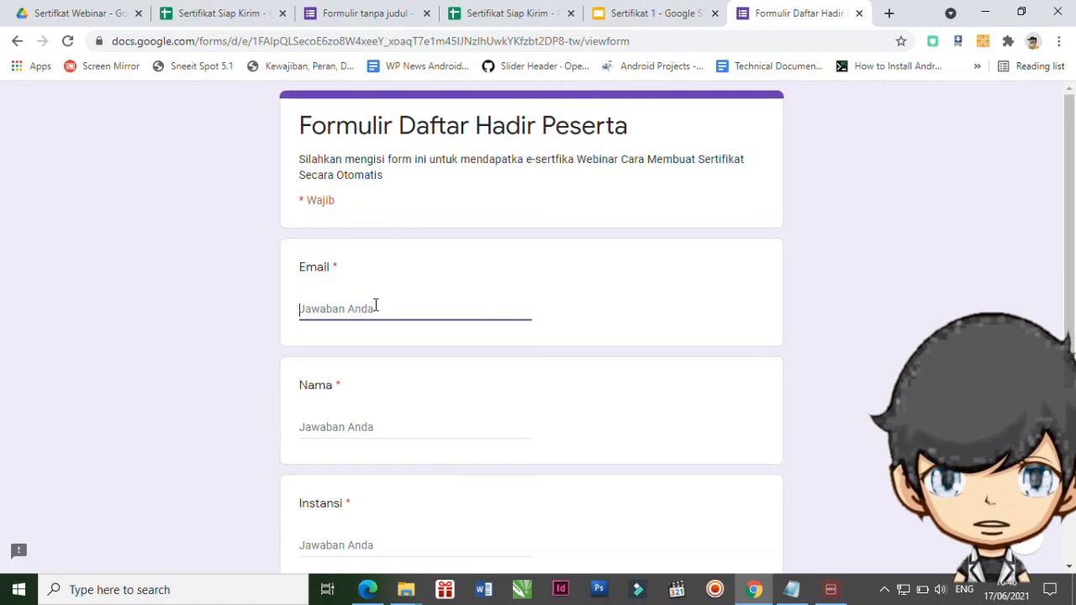
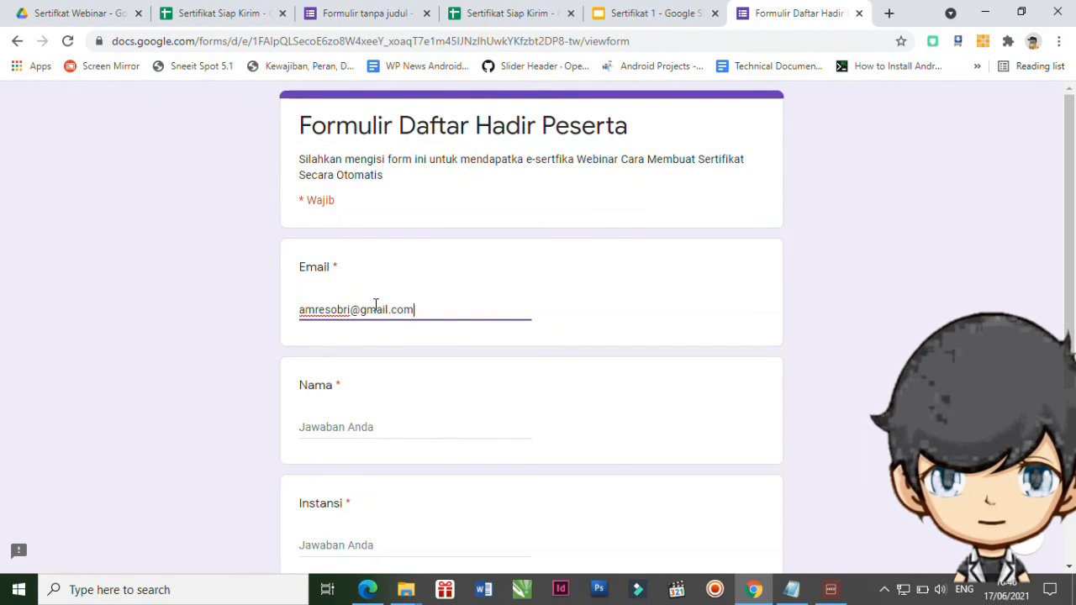
{"action": "left_click", "coordinate": [360, 425]}
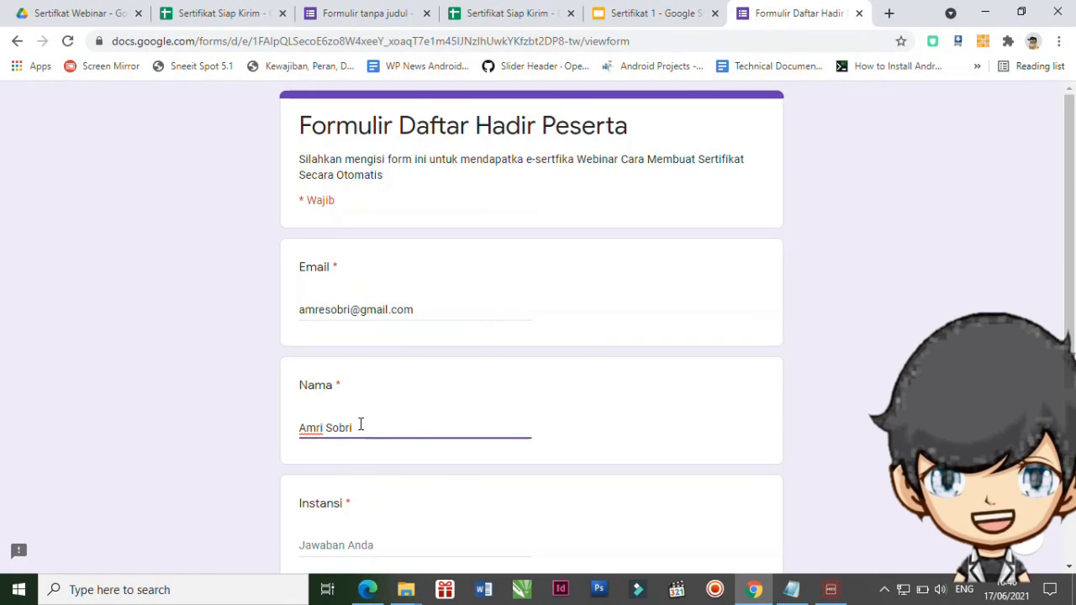
Enter the respondent's institution and WhatsApp number, then submit the response.
{"action": "scroll", "coordinate": [360, 429], "scroll_direction": "down", "scroll_amount": 2}
{"action": "left_click", "coordinate": [351, 386]}
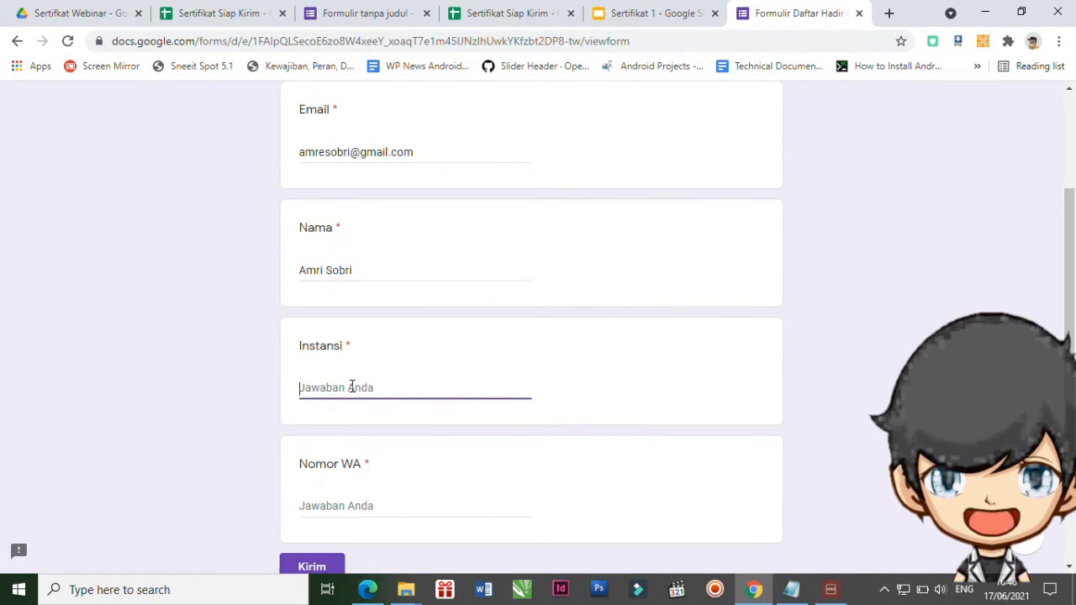
{"action": "type", "text": "Amri"}
{"action": "type", "text": " Chan"}
{"action": "type", "text": "nel"}
{"action": "scroll", "coordinate": [346, 412], "scroll_direction": "down", "scroll_amount": 1}
{"action": "left_click", "coordinate": [345, 427]}
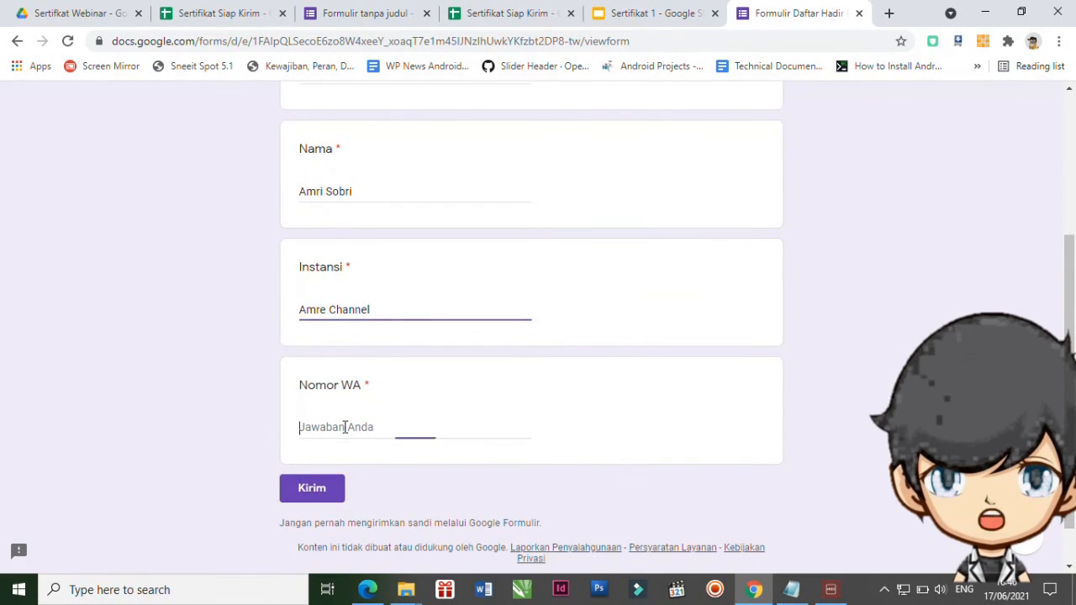
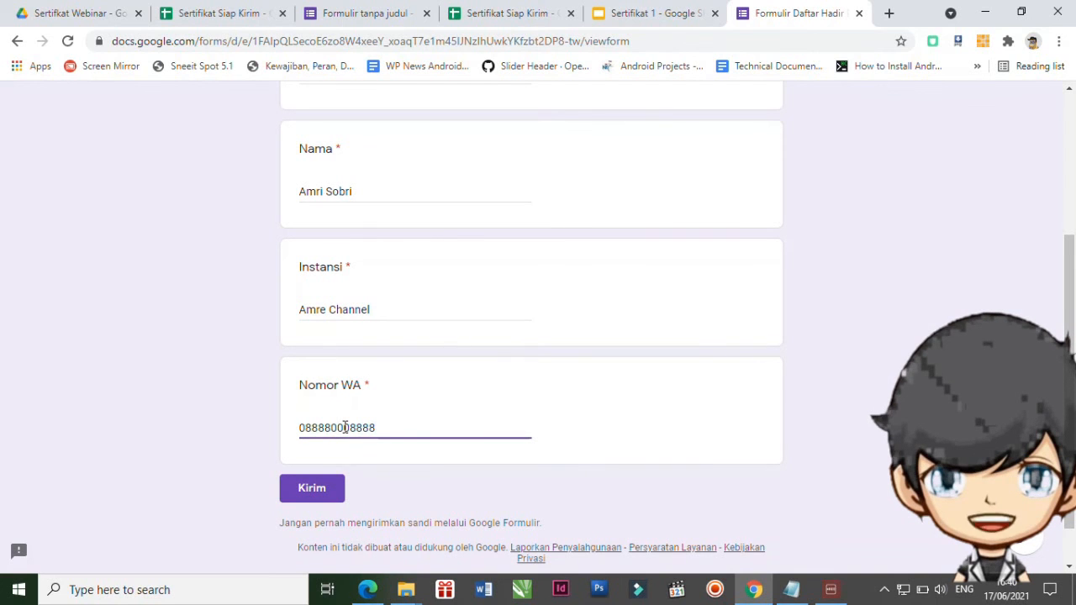
{"action": "left_click", "coordinate": [325, 491]}
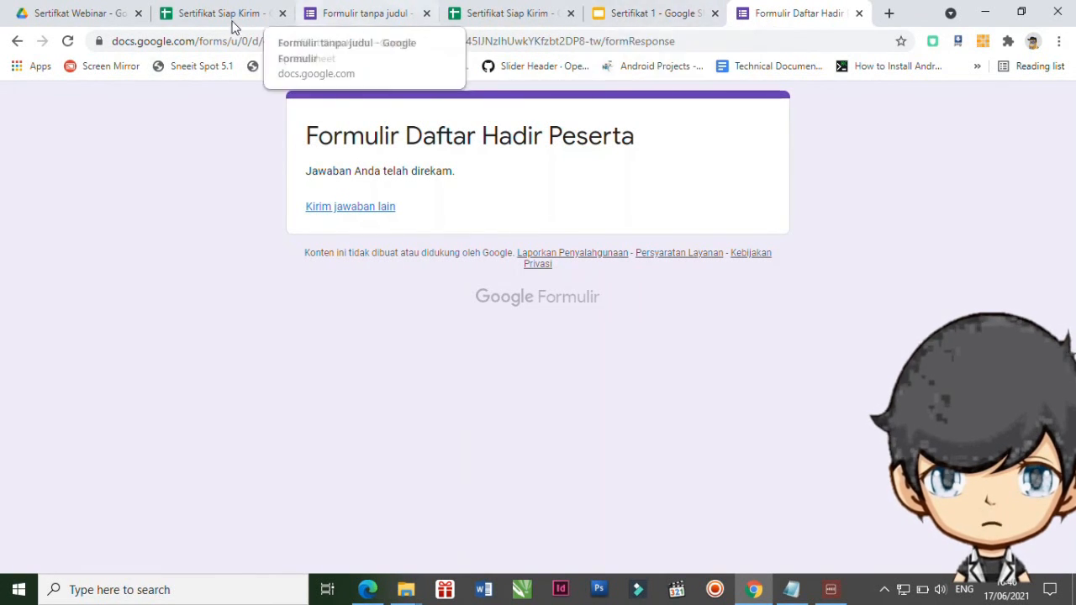
Open Sertifikat Siap Kirim from Drive and check row 2's Merged Doc ID and URL.
{"action": "left_click", "coordinate": [82, 17]}
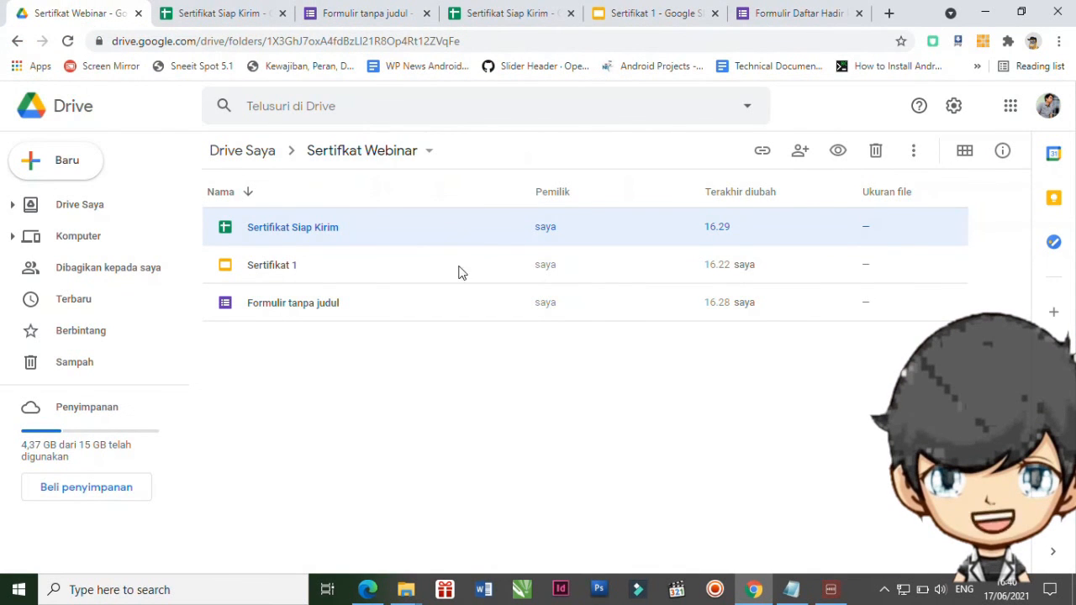
{"action": "double_click", "coordinate": [274, 231]}
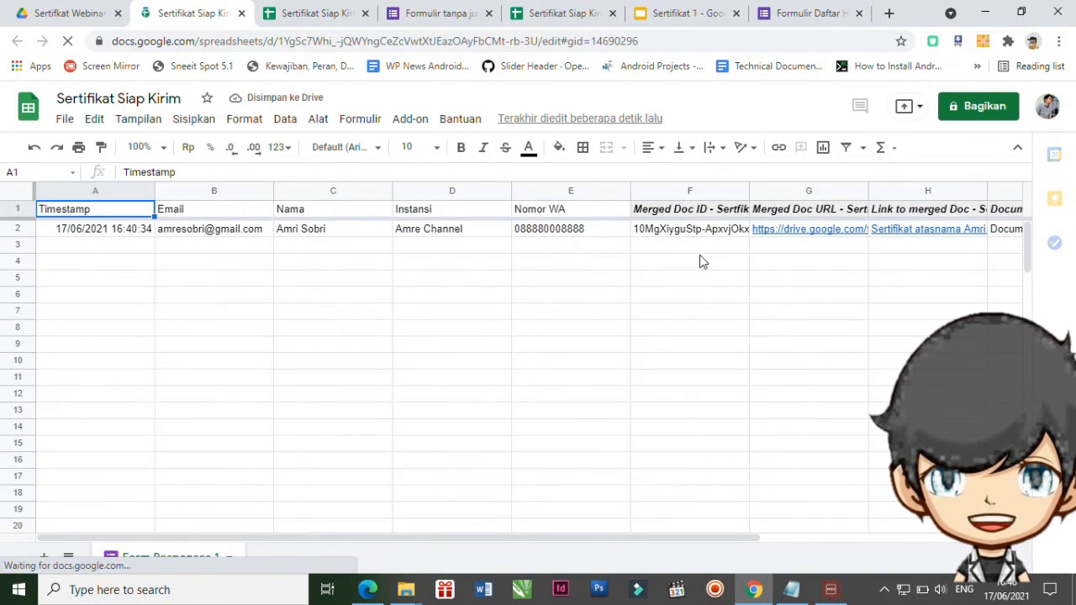
{"action": "mouse_move", "coordinate": [901, 232]}
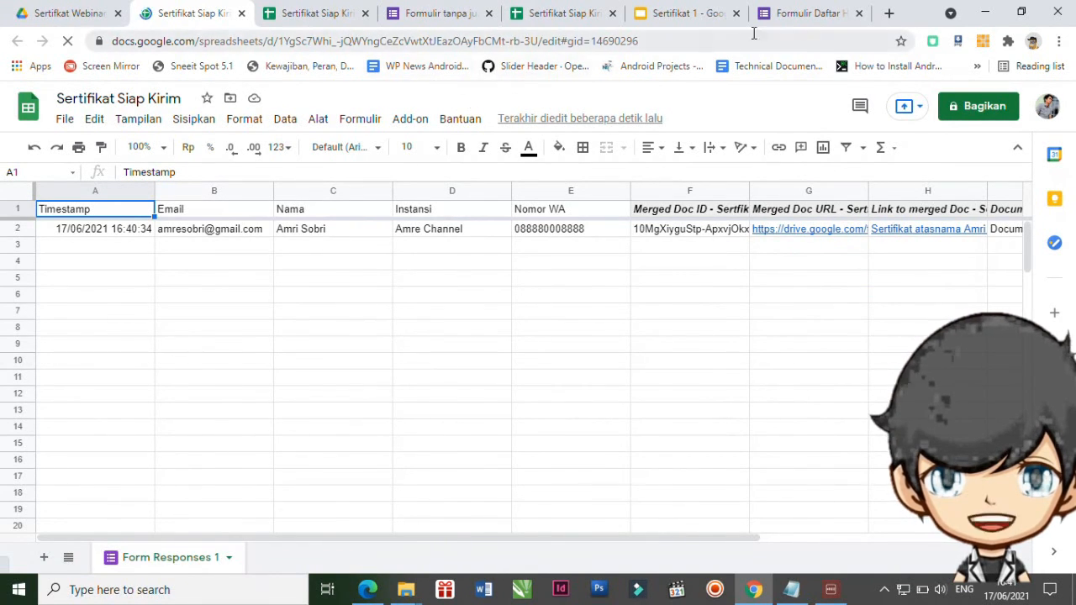
{"action": "left_click", "coordinate": [891, 15]}
In Gmail, open the received Sertifikat Webinar email and preview its attached PDF certificate.
{"action": "type", "text": "gmai"}
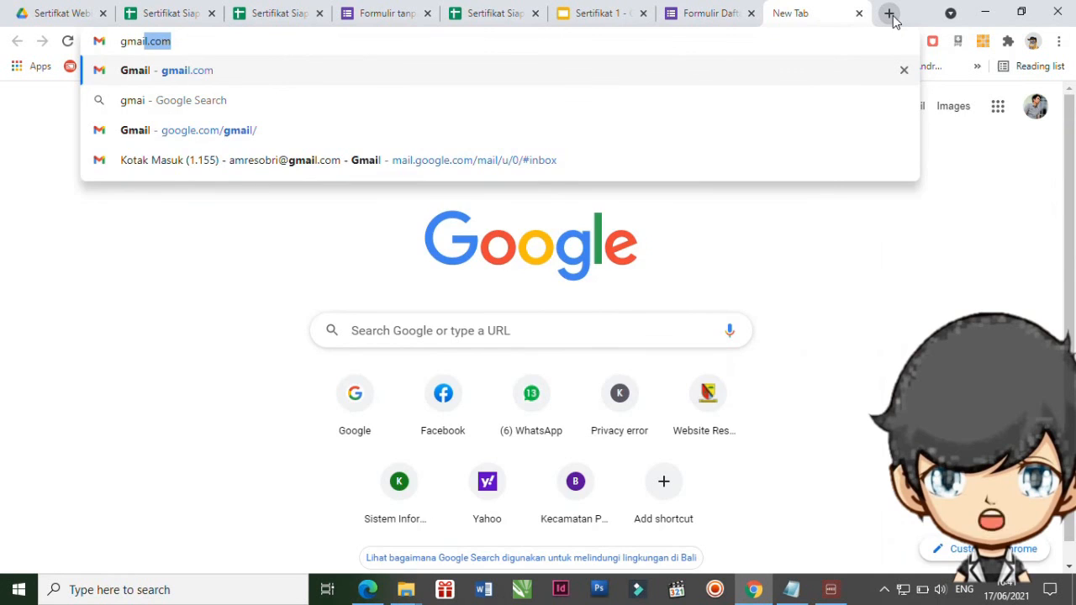
{"action": "key", "text": "Return"}
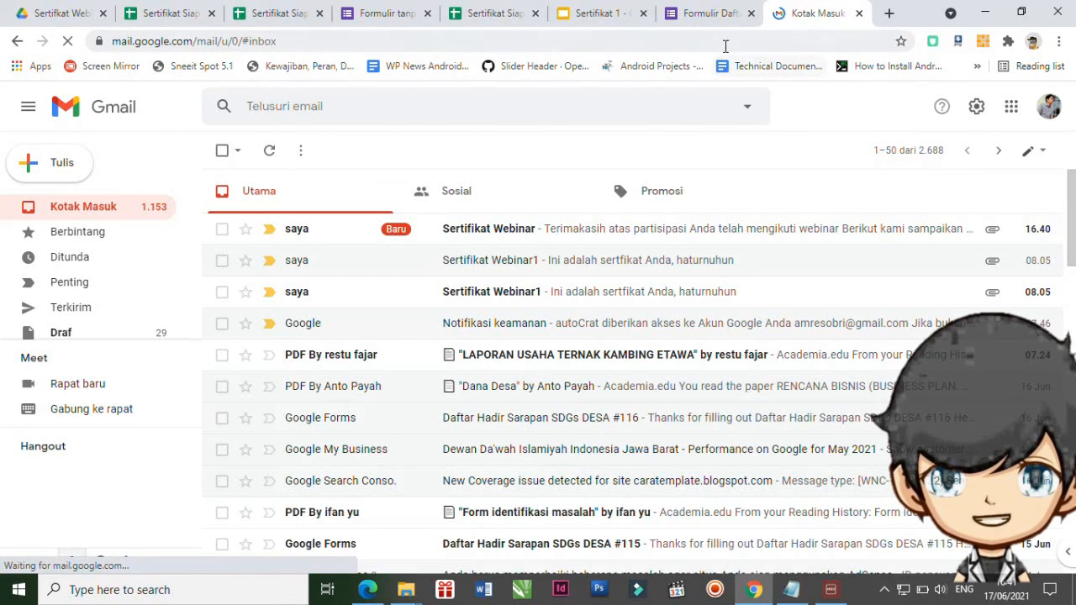
{"action": "left_click", "coordinate": [515, 233]}
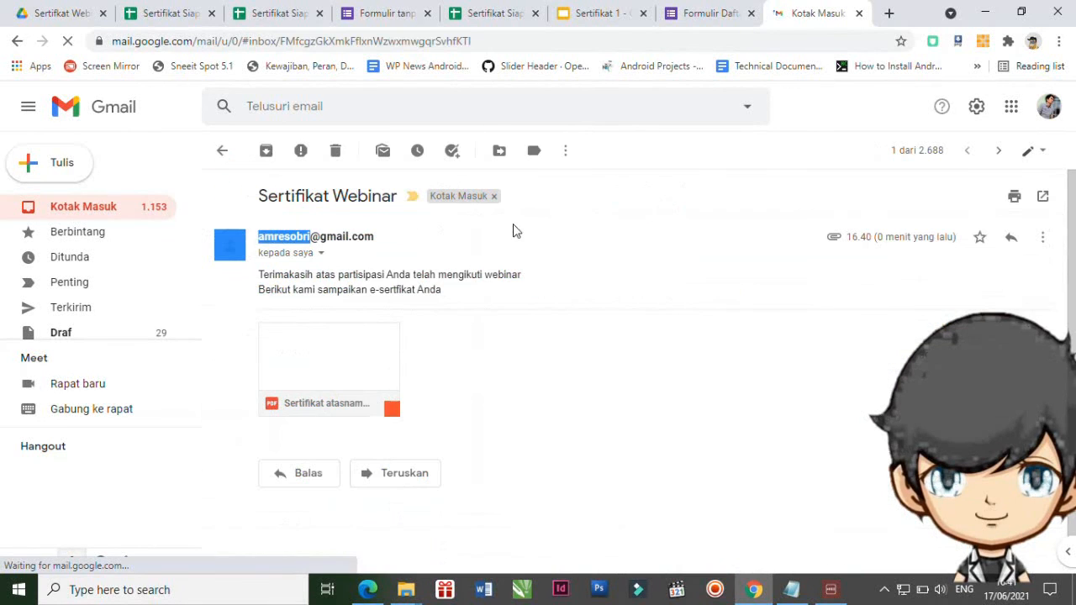
{"action": "left_click", "coordinate": [332, 342]}
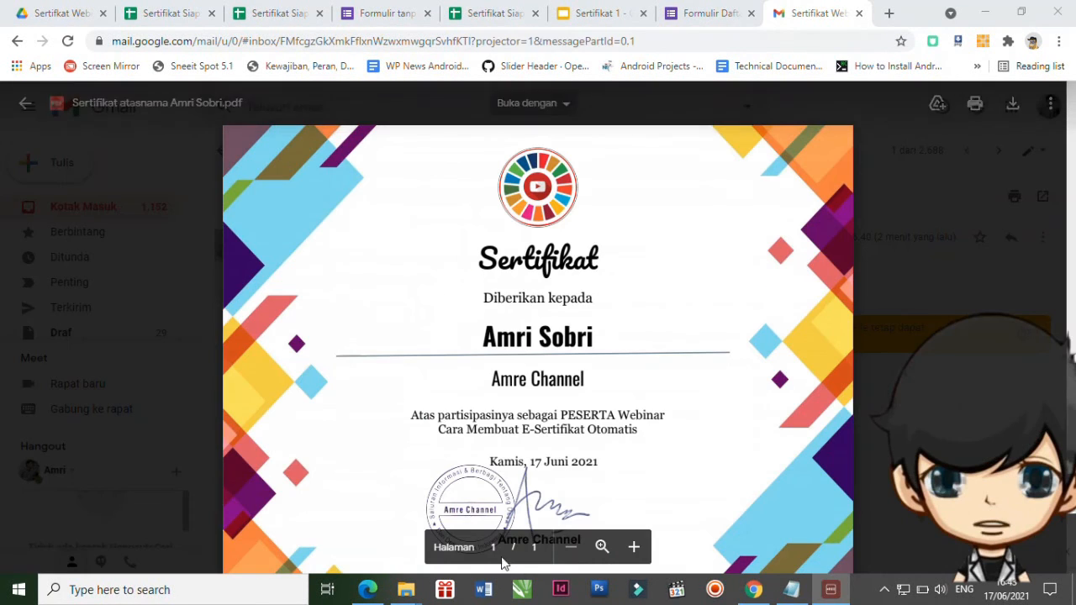